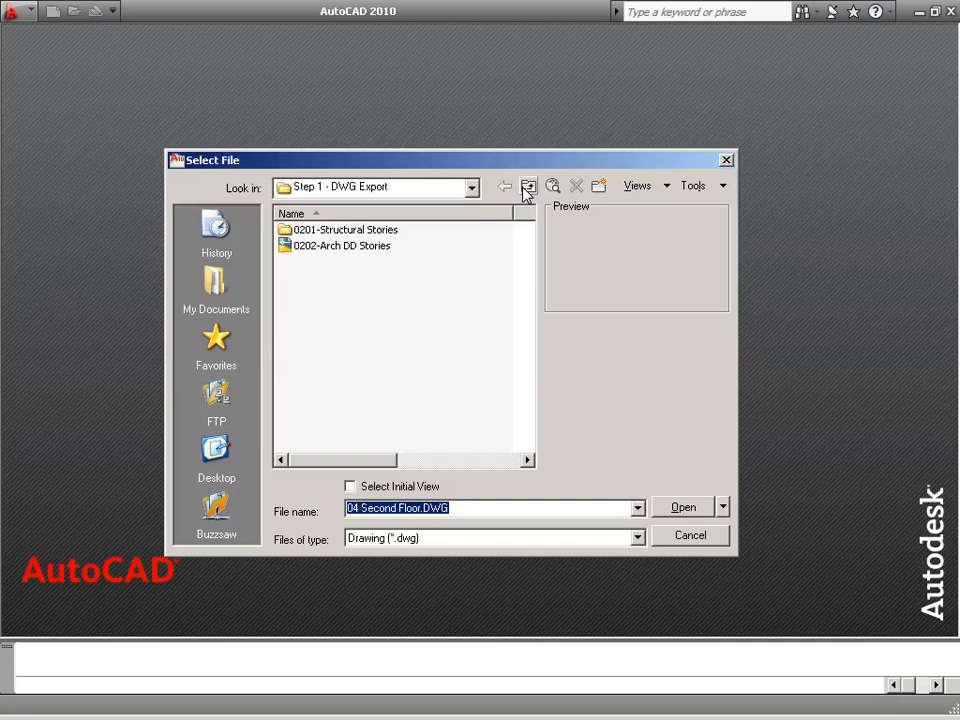
# Open the drawing COL-08-02-01-Second Floor for Smart Merge from the Chapter 08 folder and view its marked-up columns.
pyautogui.click(527, 188)
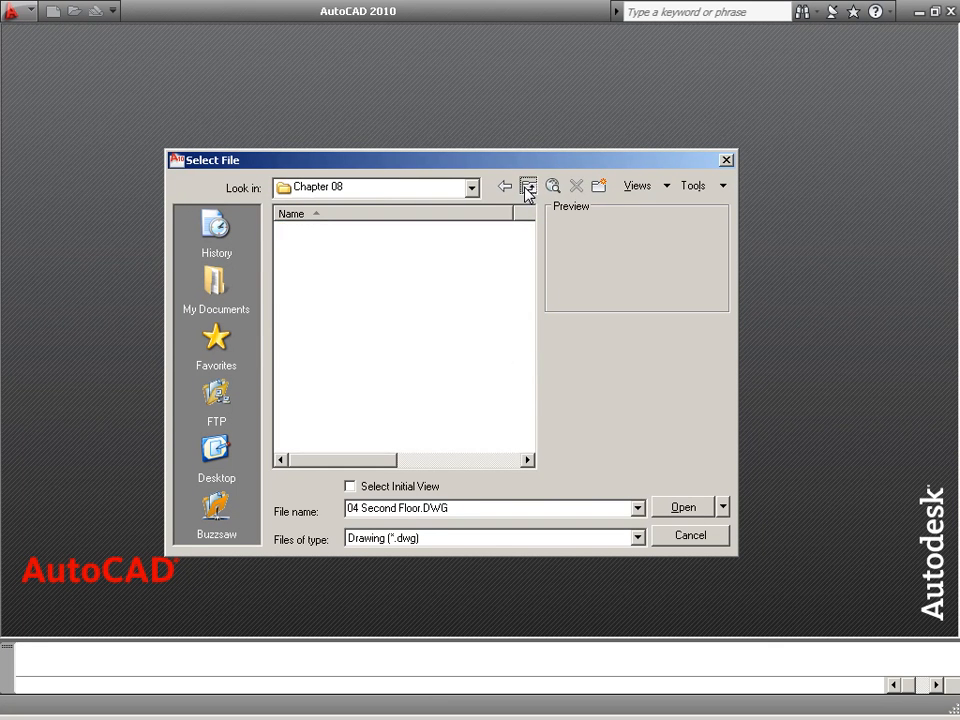
pyautogui.click(447, 246)
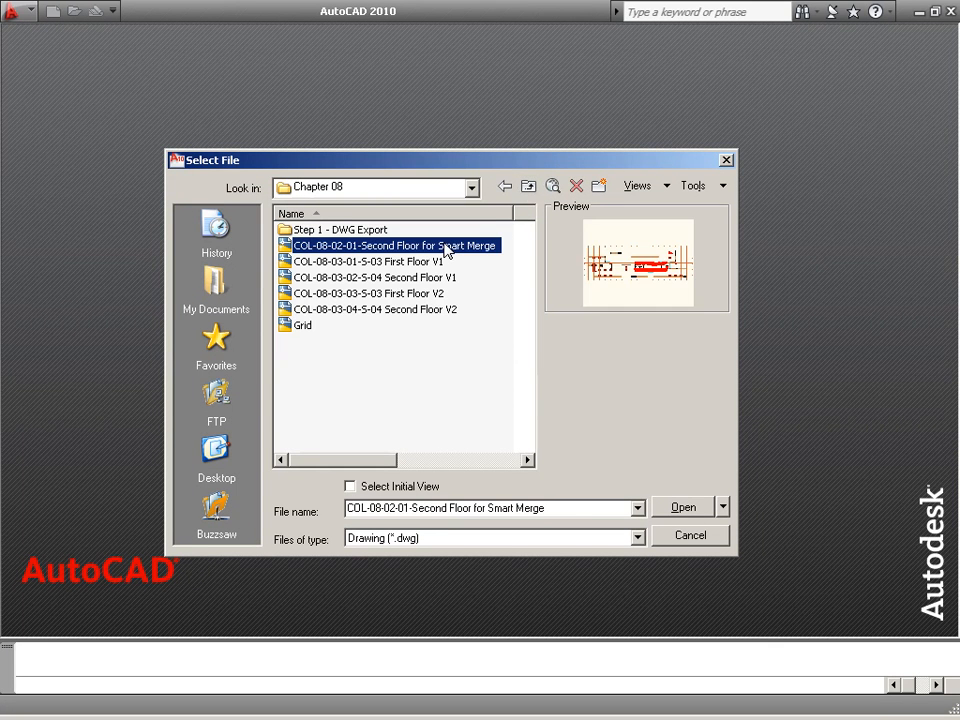
pyautogui.doubleClick(447, 246)
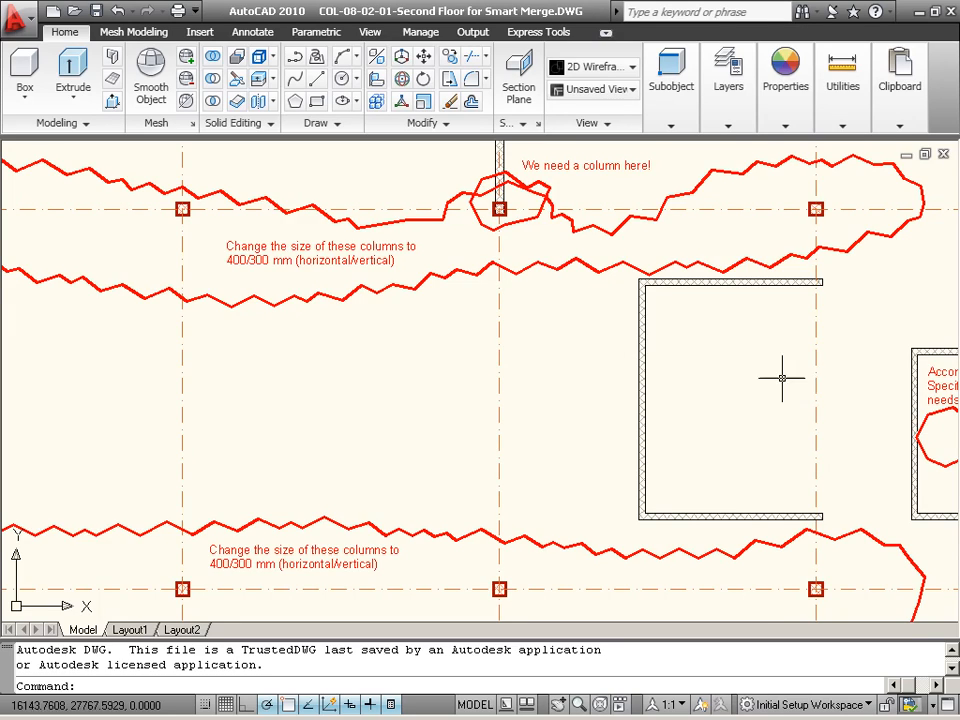
pyautogui.moveTo(789, 398); pyautogui.dragTo(594, 394, button='middle')
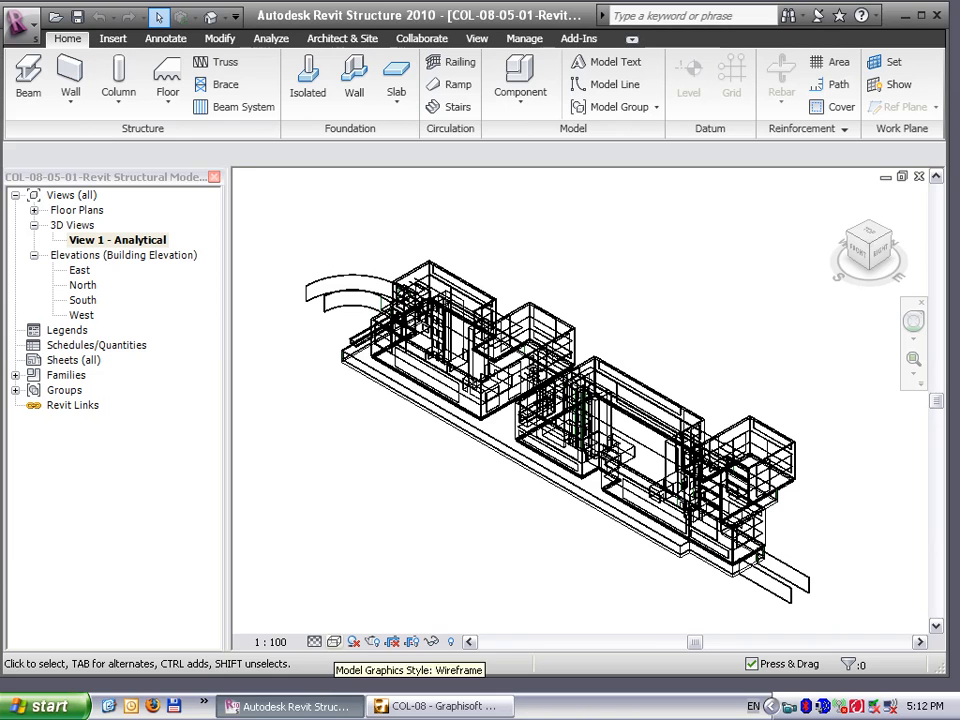
# Change the model graphics style of the analytical 3D view in Revit Structure, and launch TeklaS 15.0 from the desktop.
pyautogui.click(335, 641)
pyautogui.click(363, 605)
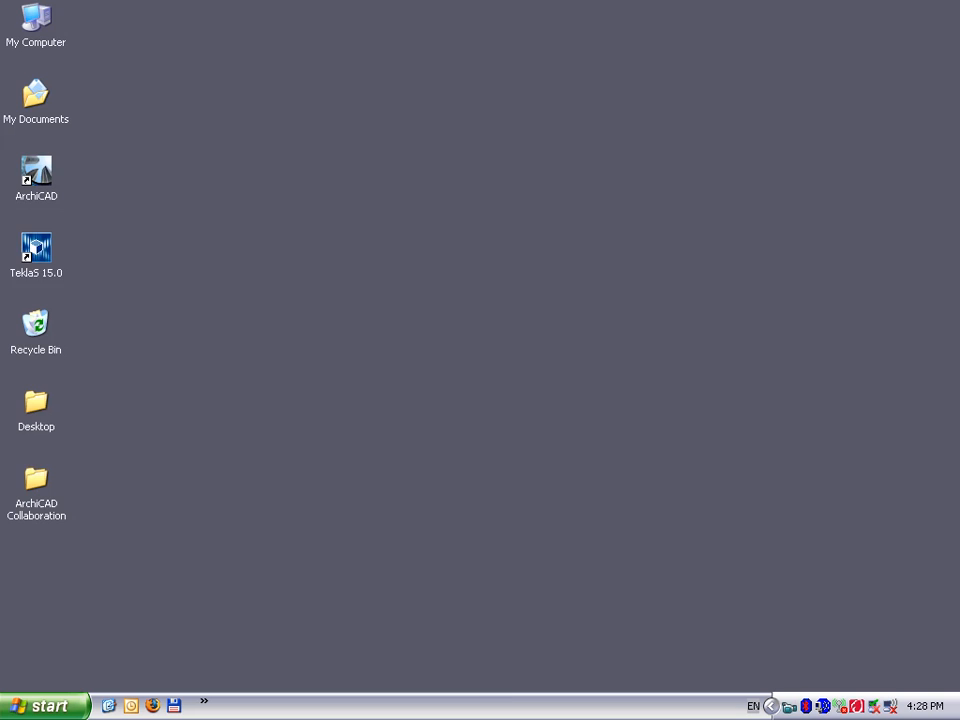
pyautogui.doubleClick(36, 250)
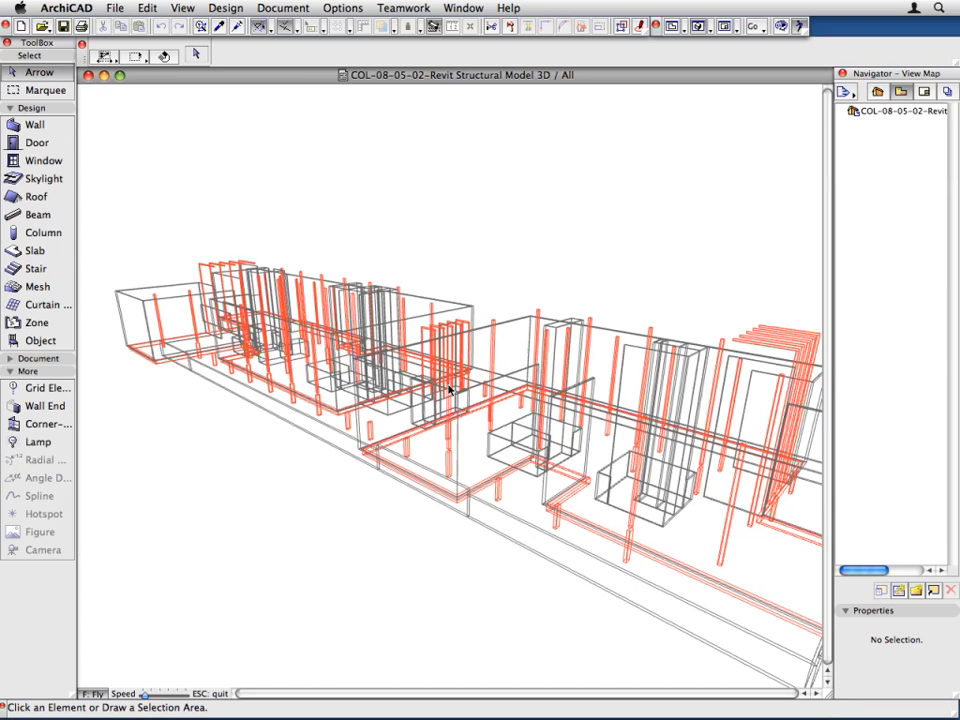
# Examine the imported Revit structural model from another angle in ArchiCAD's 3D window.
pyautogui.press('Right')
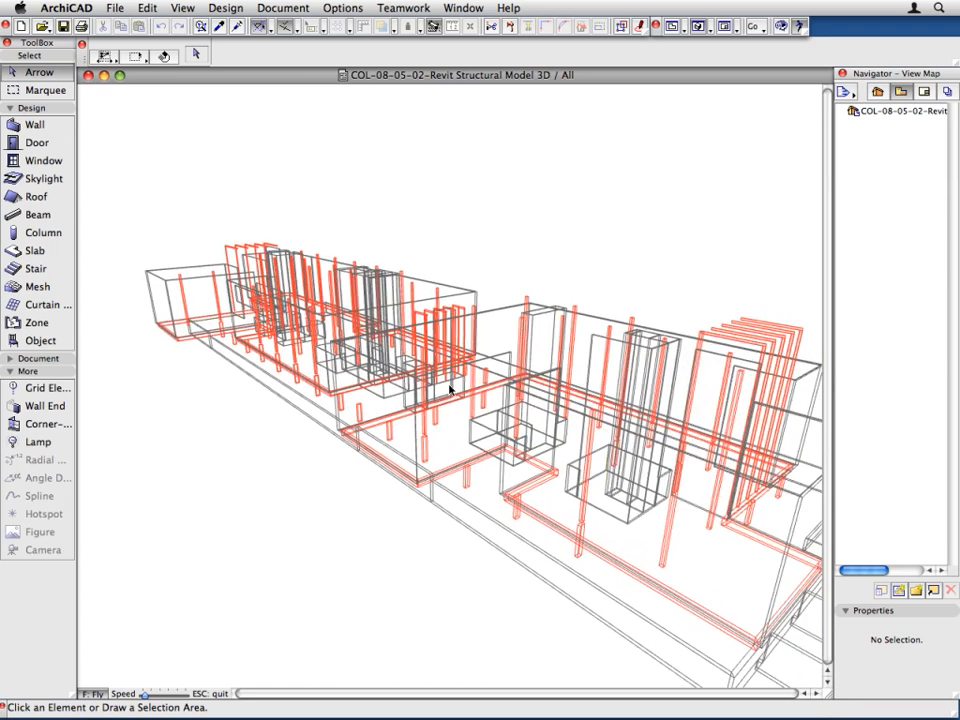
pyautogui.press('Right')
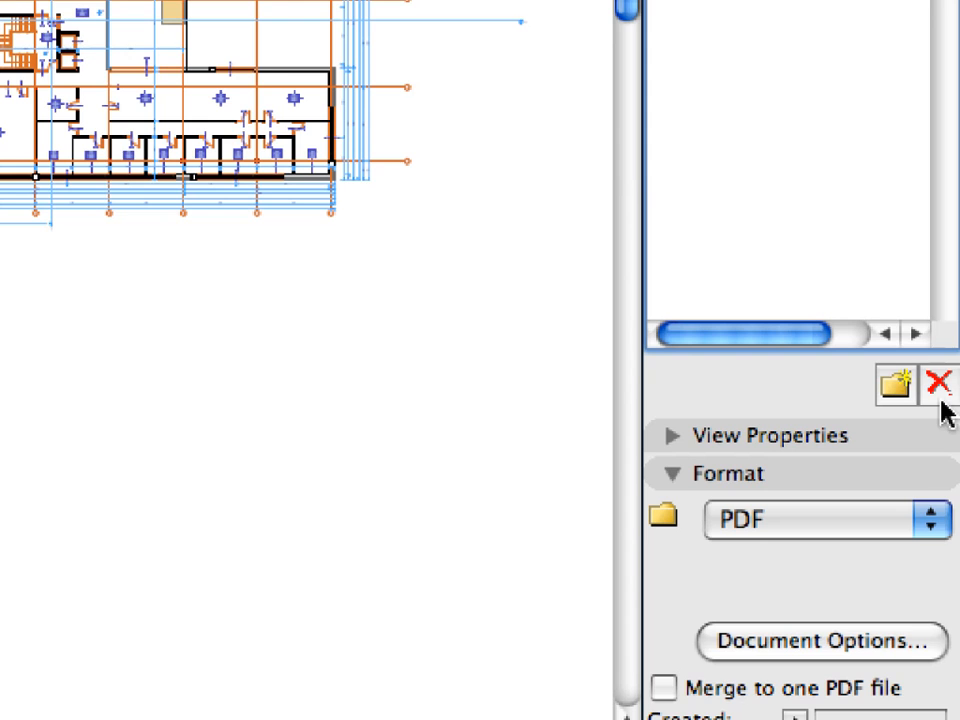
# Set the publishing format to DWG and the translator's floor plan saving option to Prepare File for Smart Merge.
pyautogui.click(930, 519)
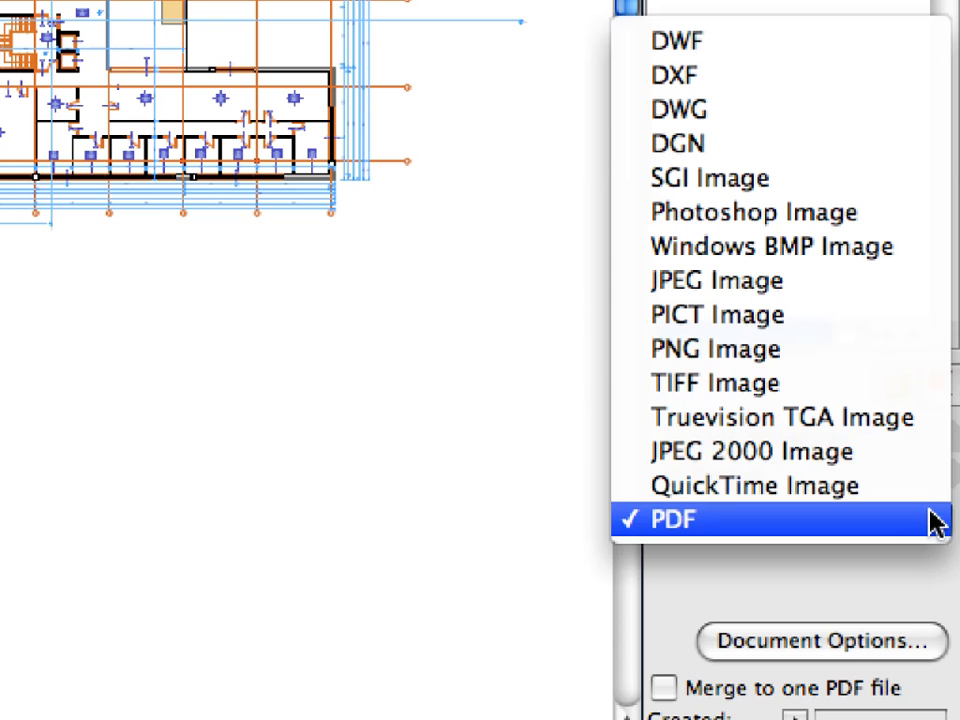
pyautogui.click(866, 130)
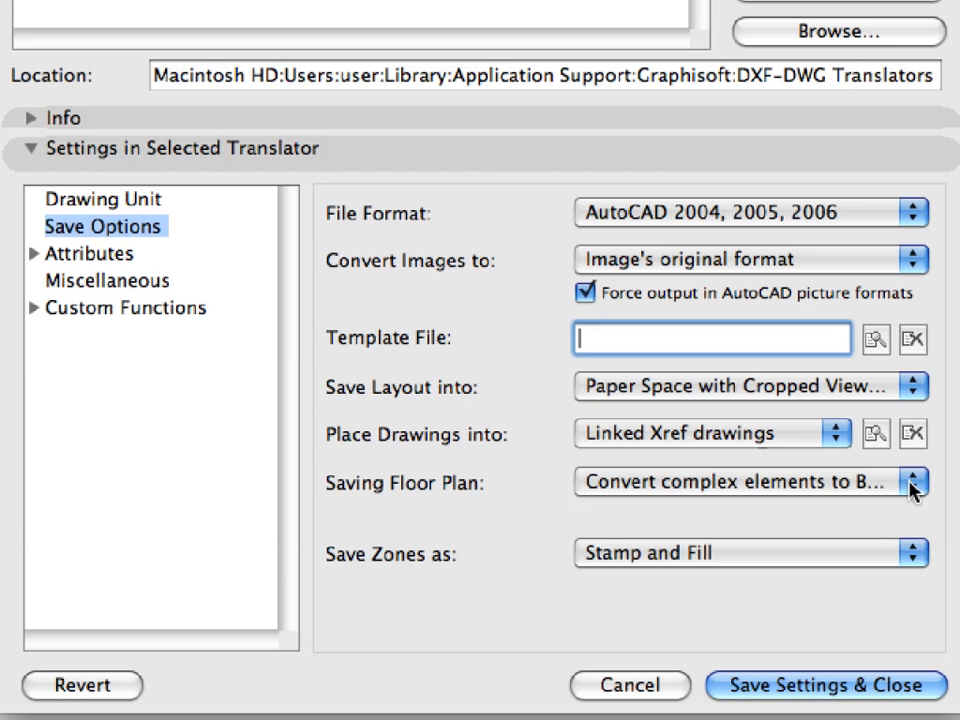
pyautogui.click(910, 484)
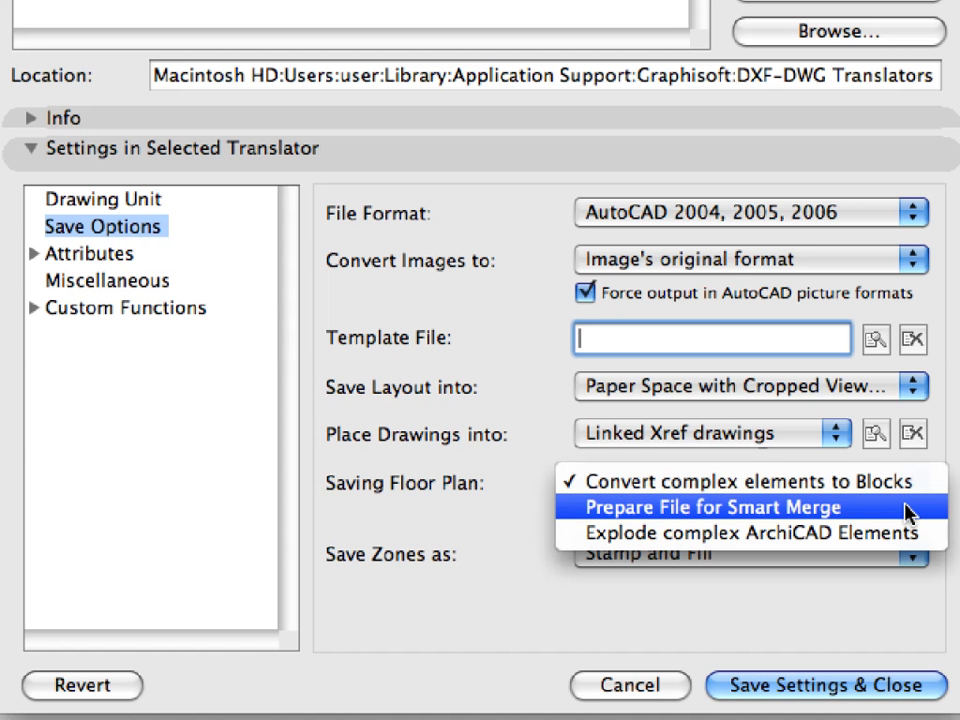
pyautogui.click(908, 513)
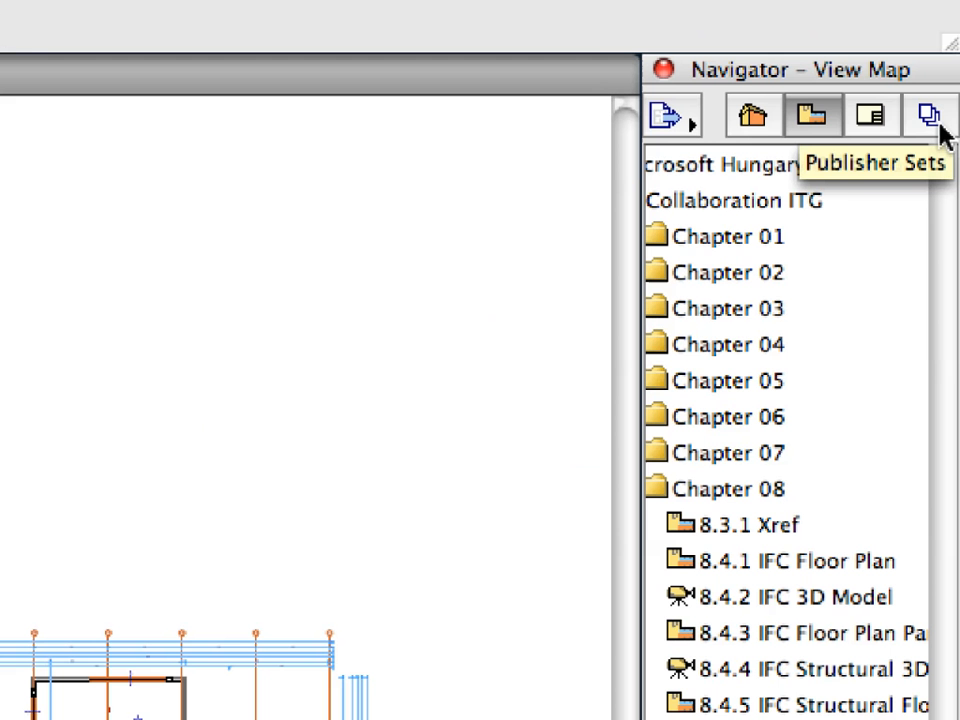
# Display the publisher sets in the Navigator and switch to the 02-Structural Consultant set.
pyautogui.click(939, 127)
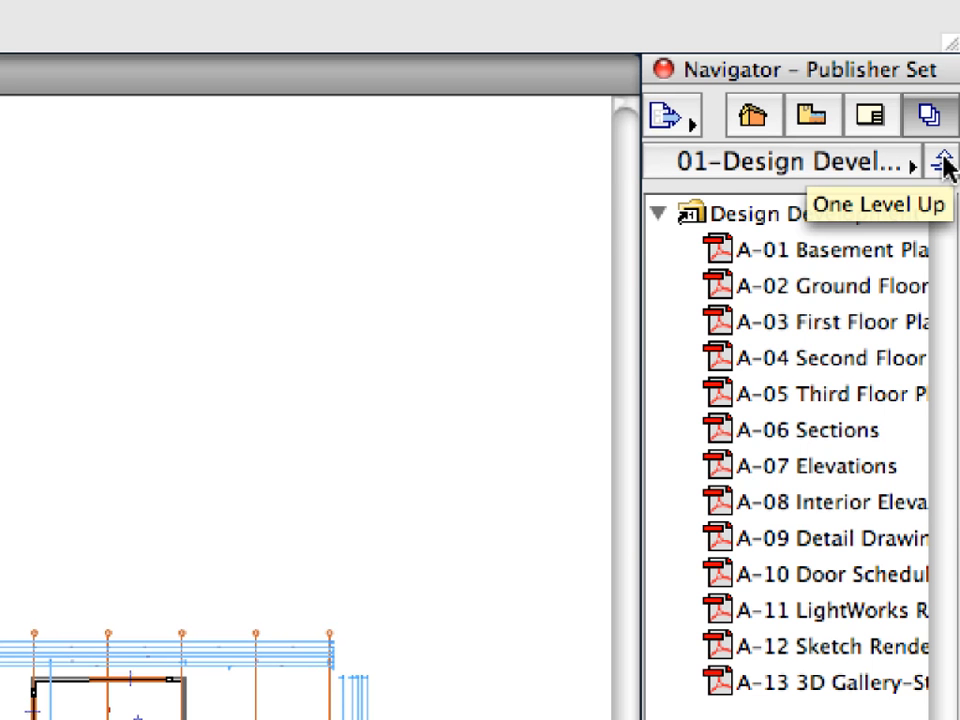
pyautogui.click(912, 163)
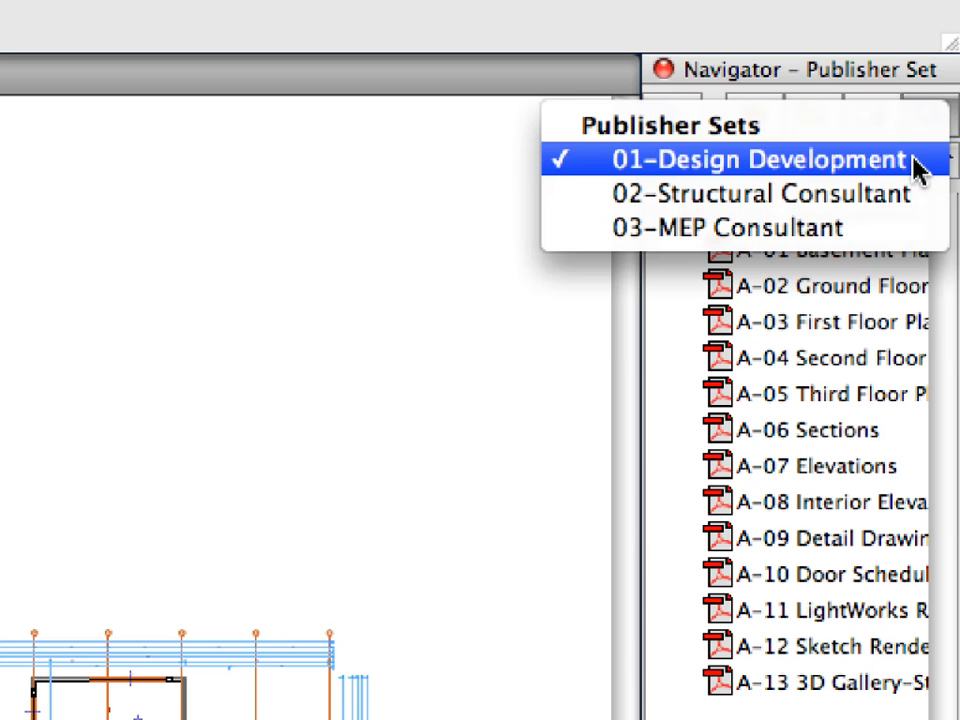
pyautogui.click(931, 208)
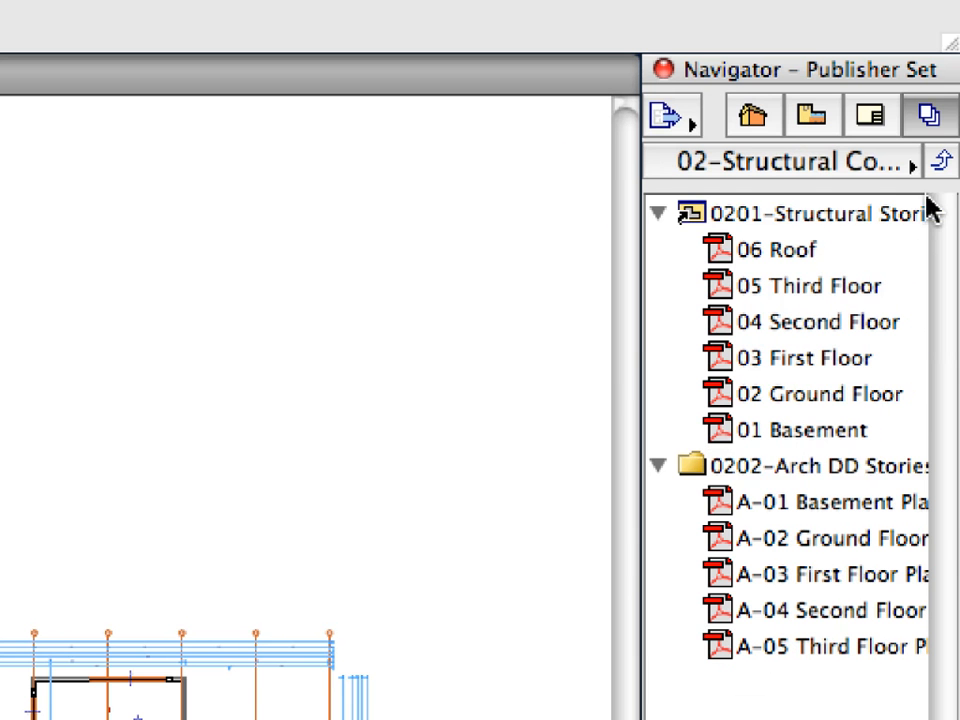
# Set the output format of the 0201-Structural Stories folder to DWG.
pyautogui.click(868, 217)
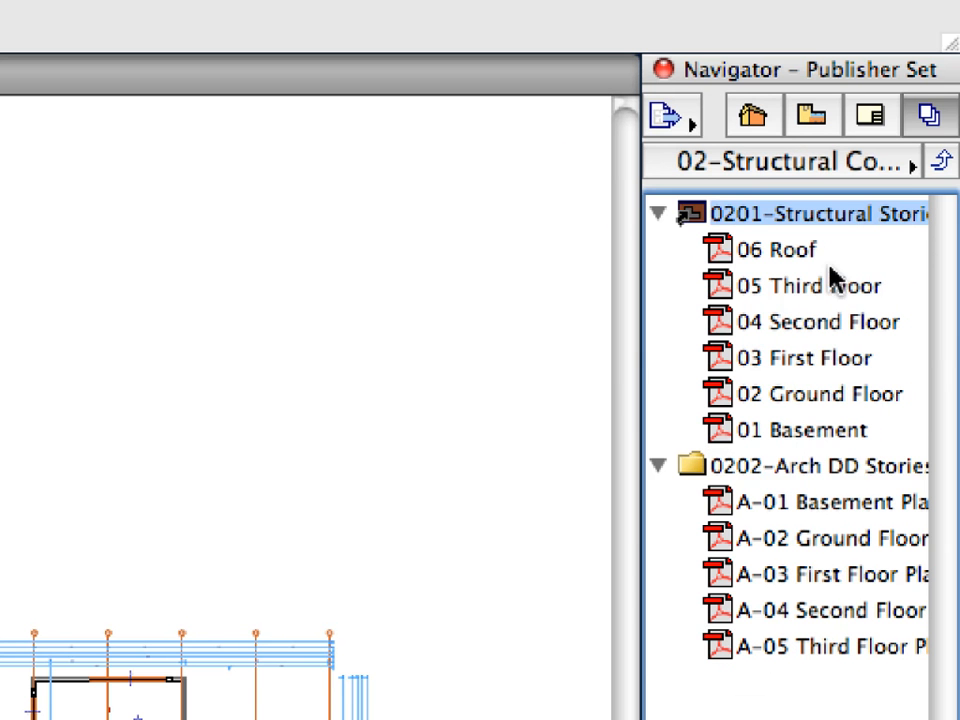
pyautogui.click(832, 470)
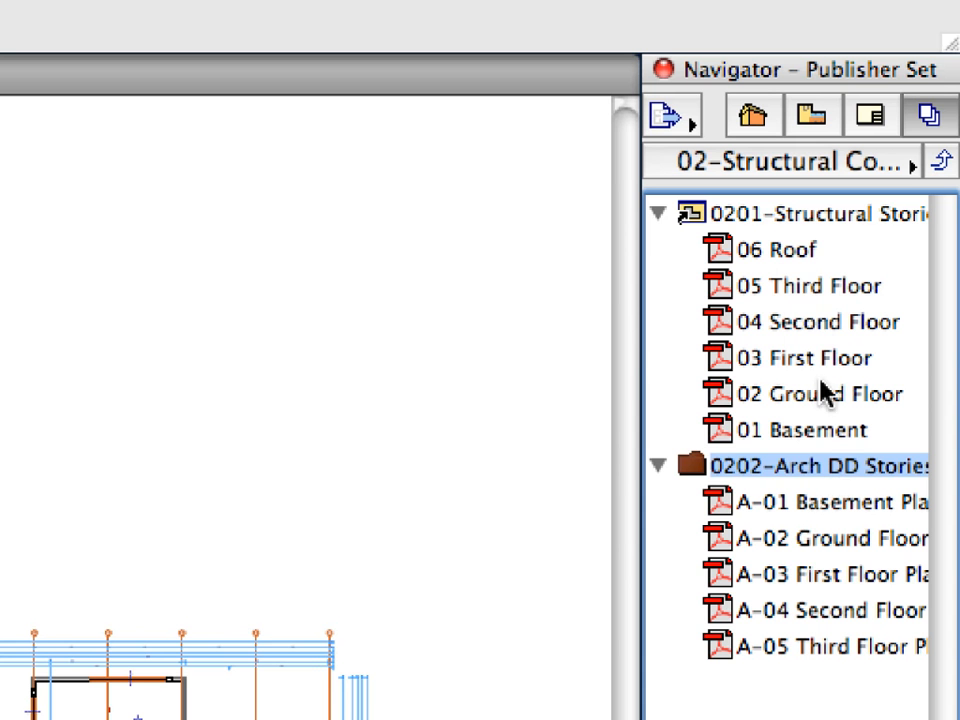
pyautogui.click(801, 216)
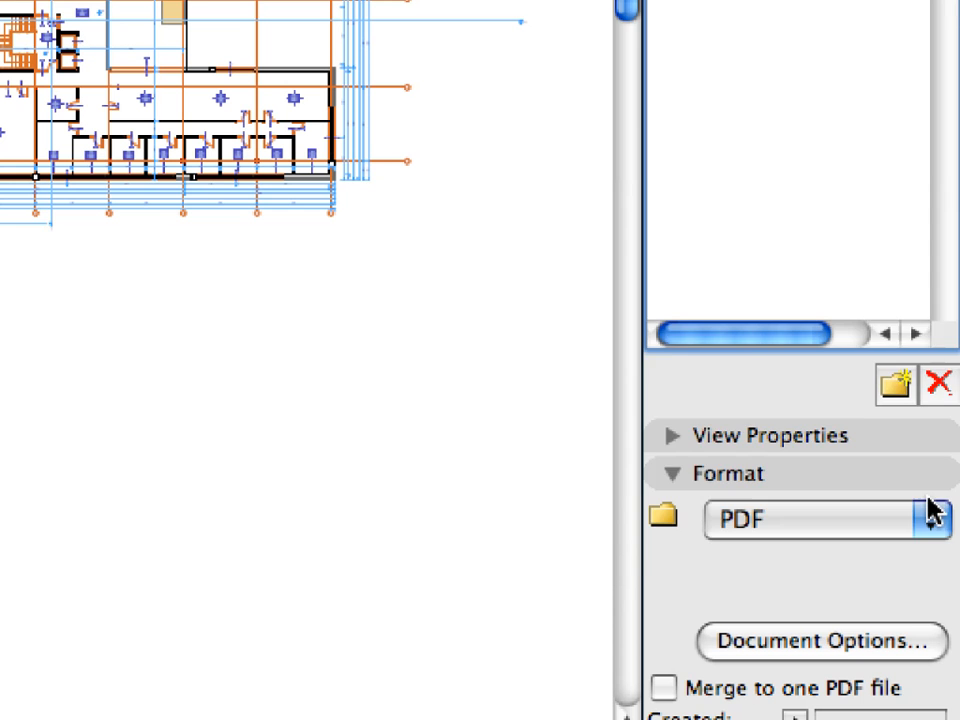
pyautogui.click(932, 516)
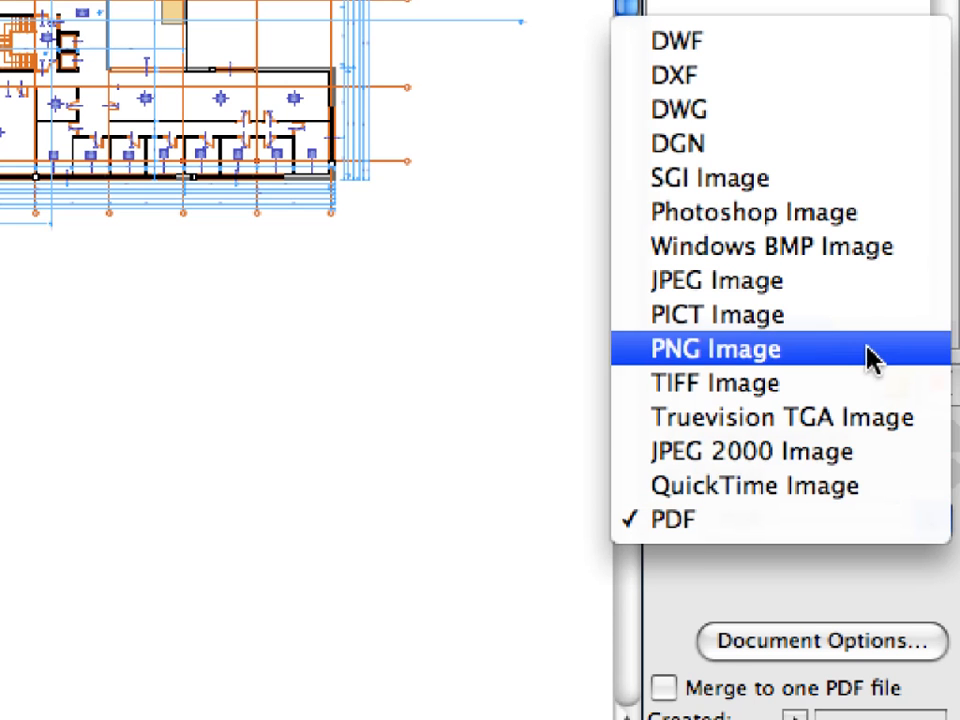
pyautogui.click(866, 131)
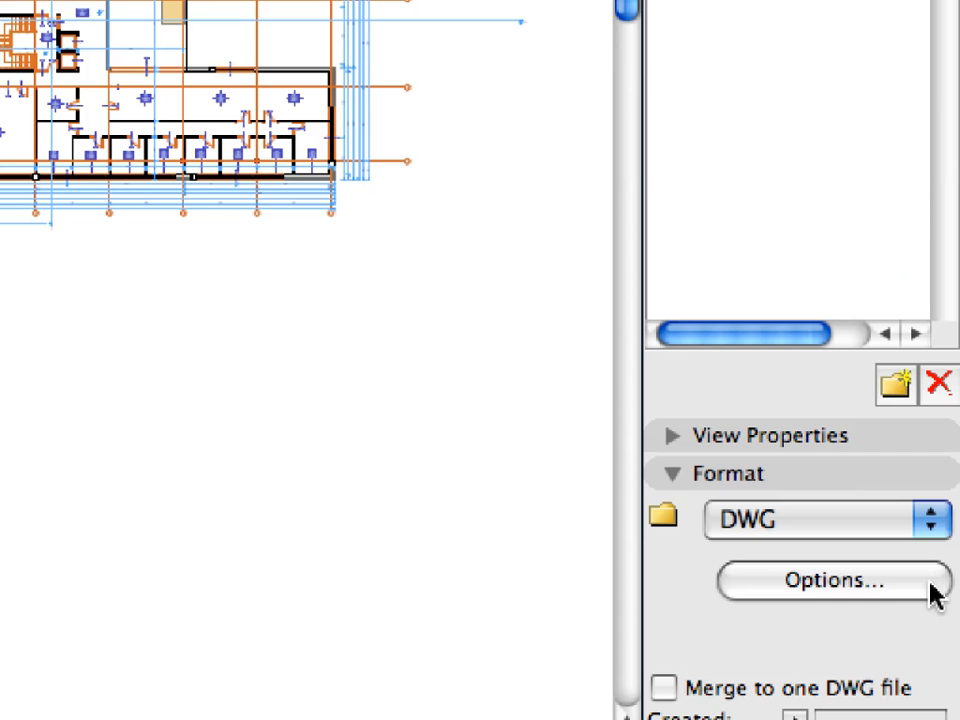
# Open the DWG translation setup for the 01 For further editing translator and set its drawing unit to 1 millimeter.
pyautogui.click(930, 590)
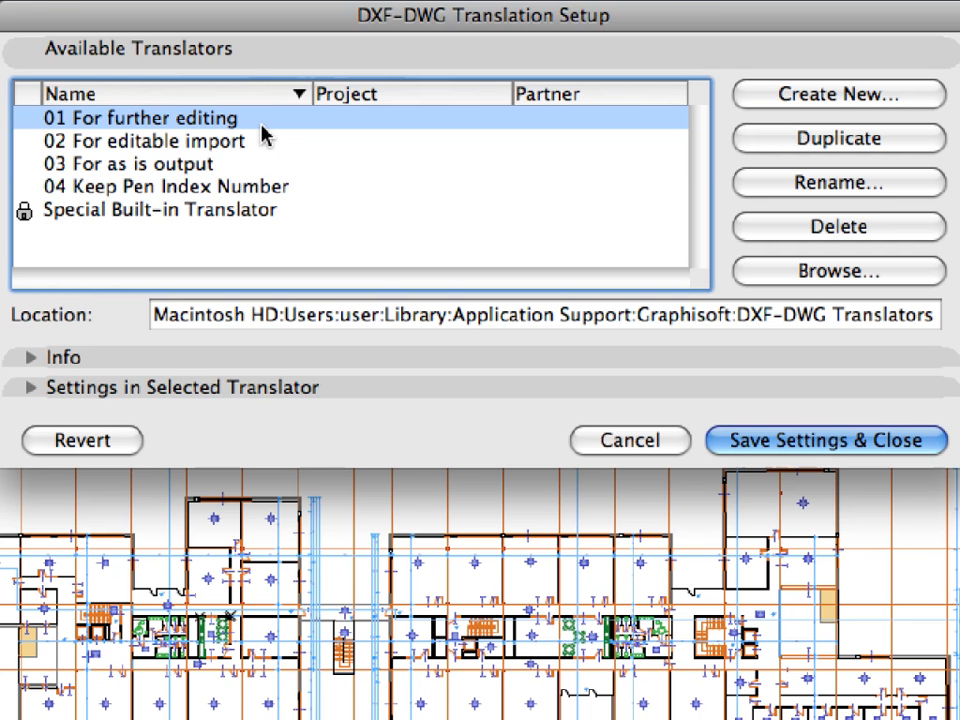
pyautogui.click(359, 390)
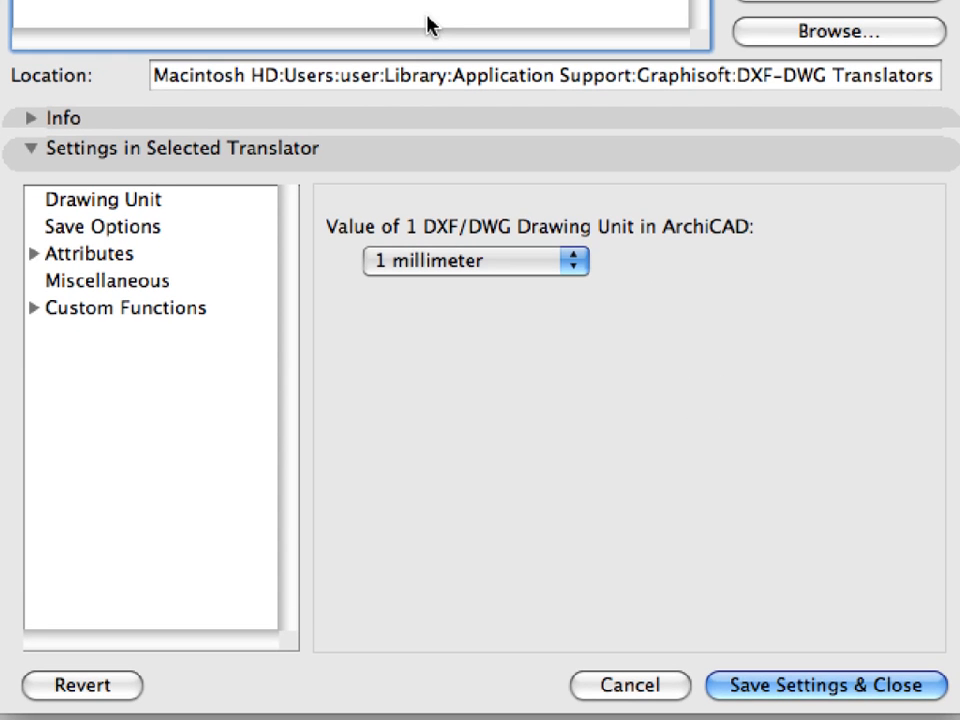
pyautogui.click(154, 199)
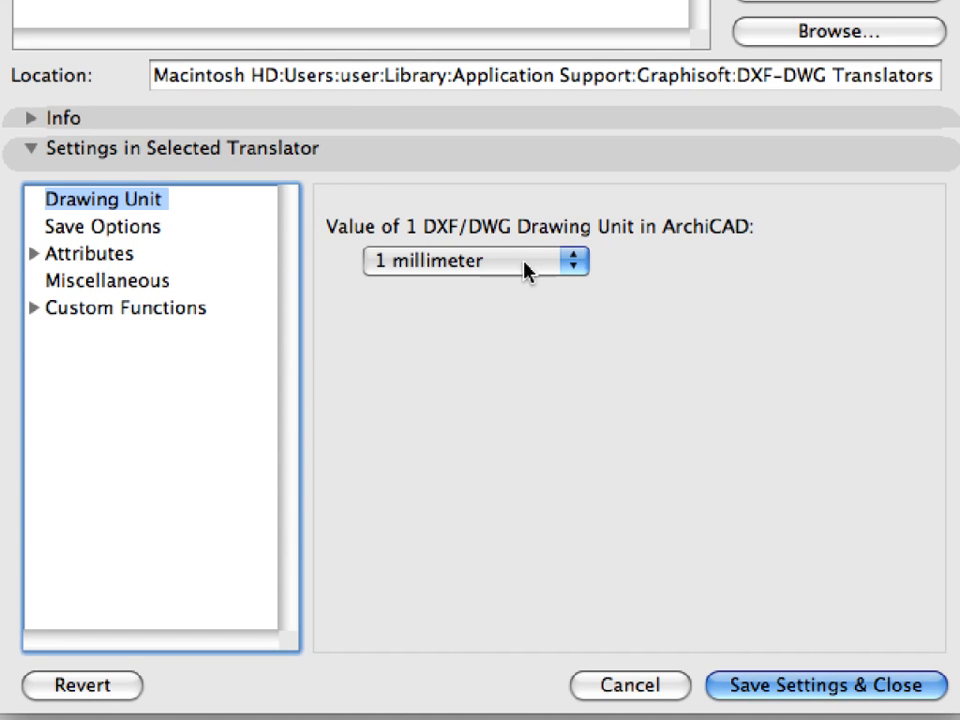
pyautogui.click(525, 264)
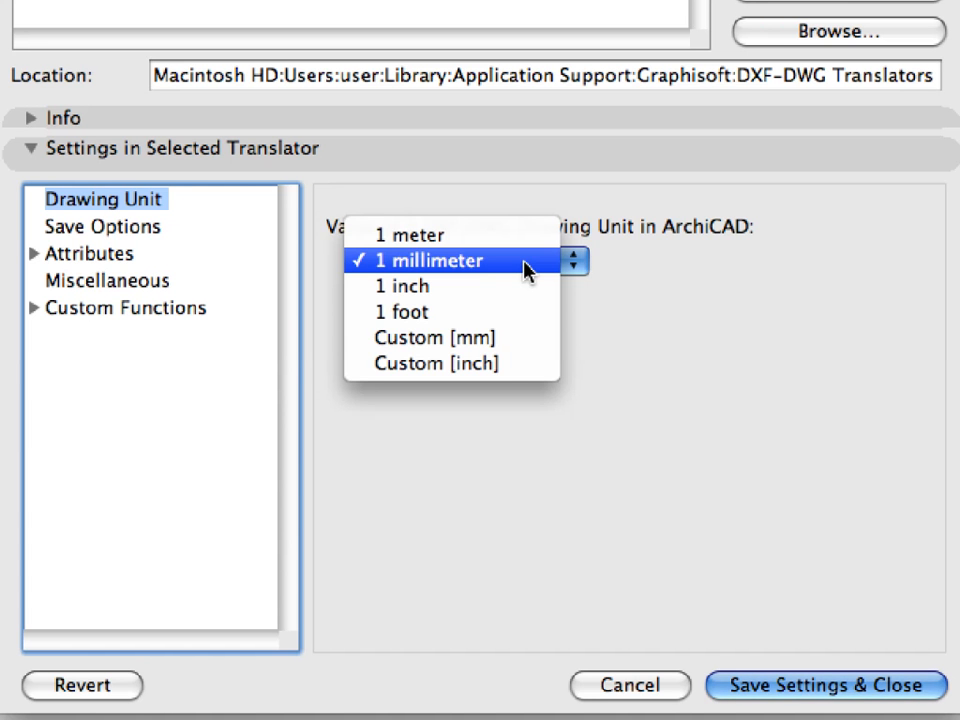
pyautogui.click(526, 268)
# In the translator's save options, use the AutoCAD 2004, 2005, 2006 file format and place drawings into Linked Xref drawings.
pyautogui.click(160, 228)
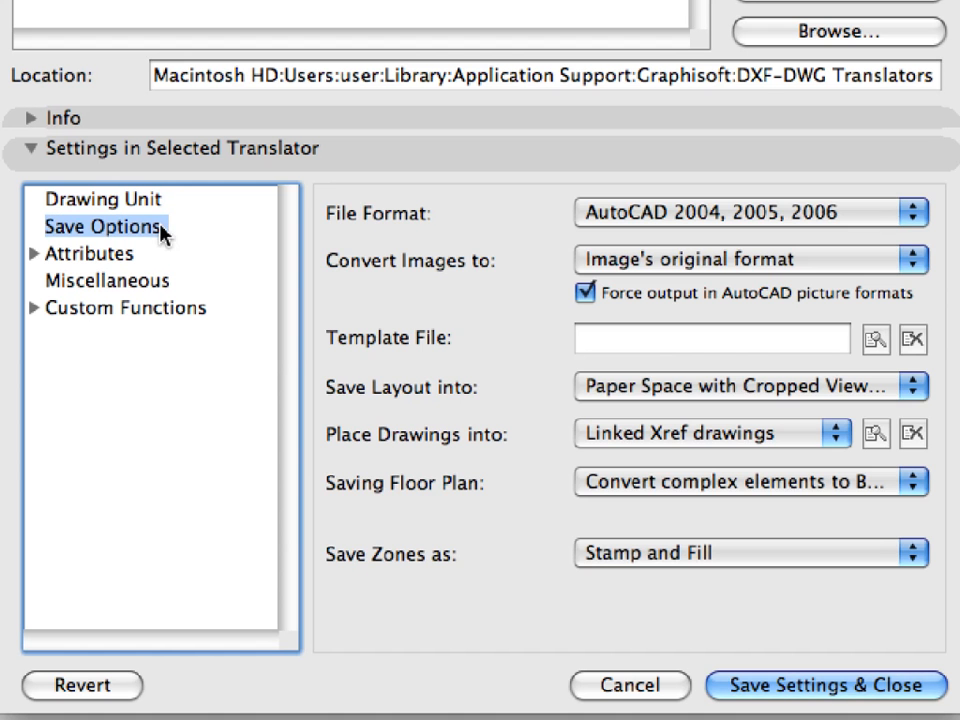
pyautogui.click(912, 214)
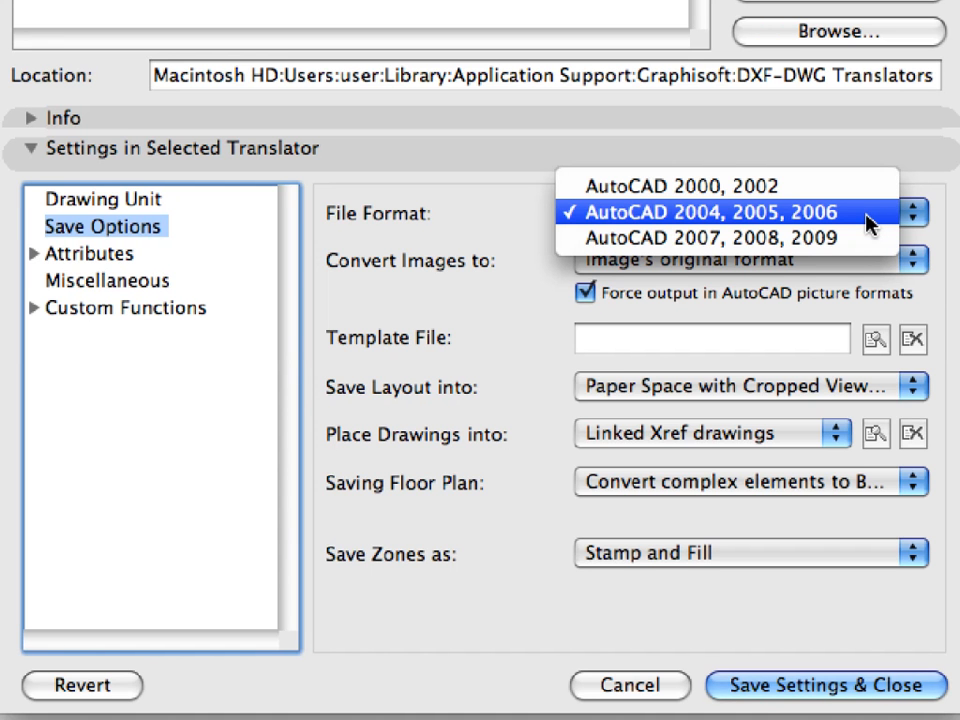
pyautogui.click(868, 214)
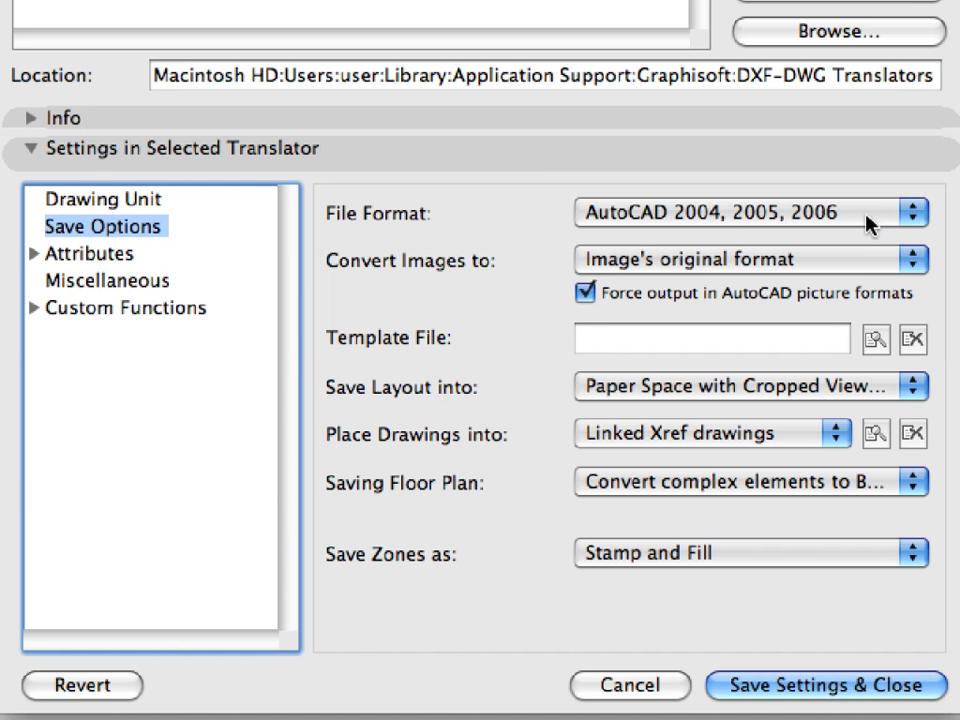
pyautogui.click(700, 338)
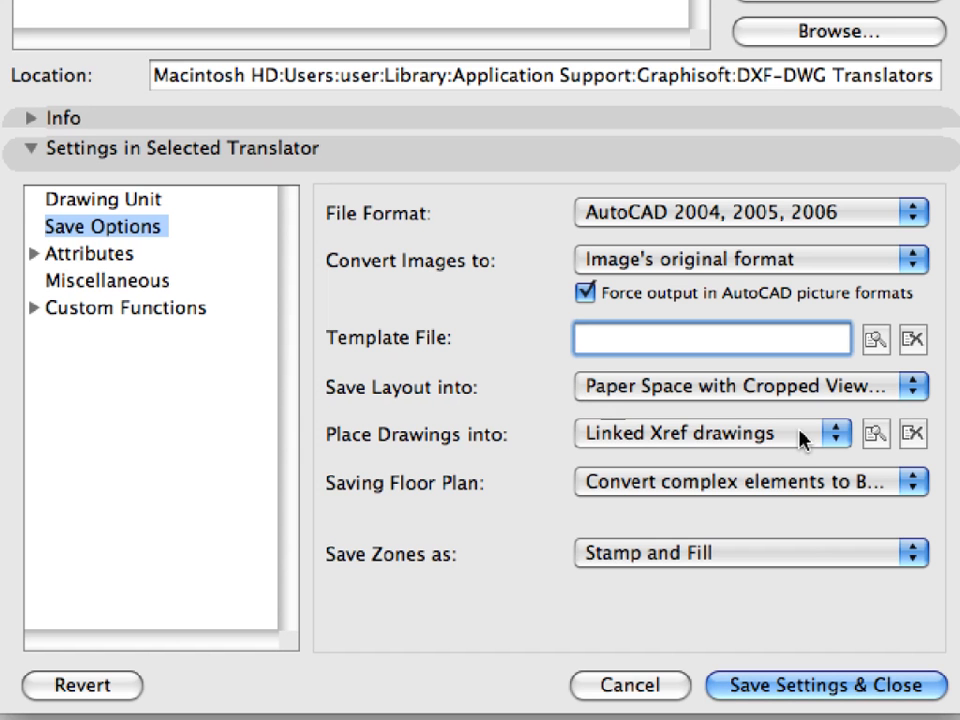
pyautogui.click(840, 435)
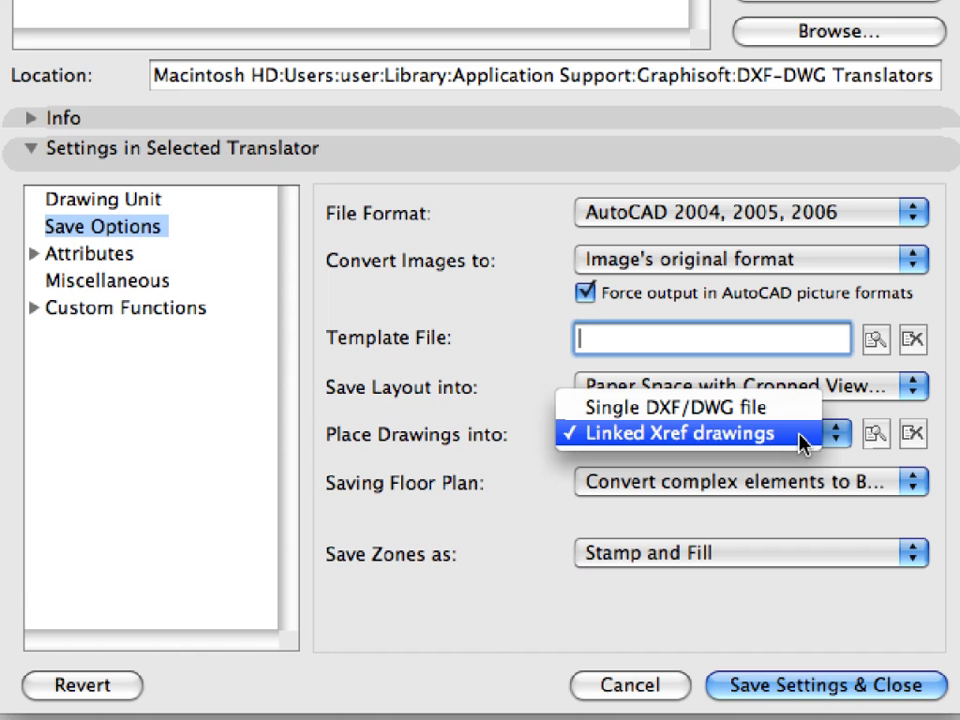
pyautogui.click(800, 436)
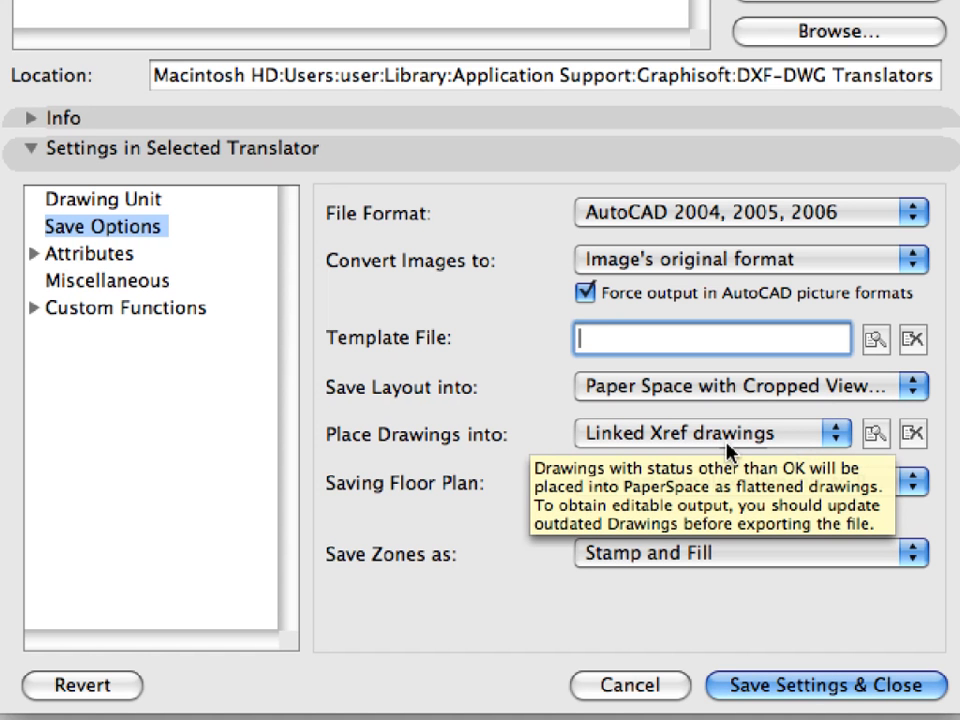
# Set the translator's floor plan saving option to Prepare File for Smart Merge and save the translator settings.
pyautogui.click(910, 484)
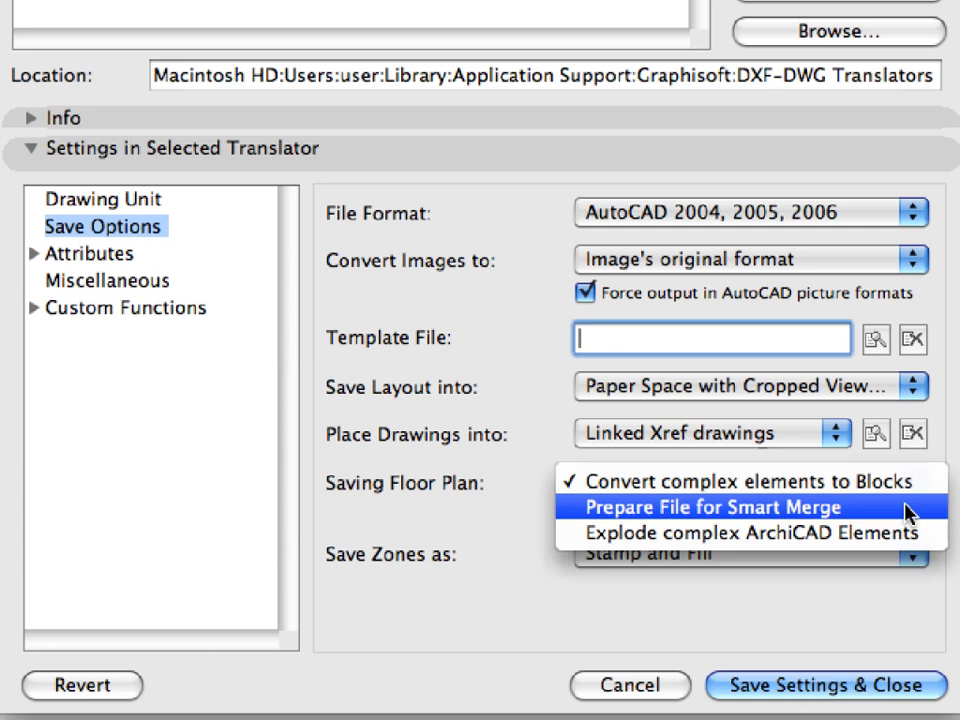
pyautogui.click(908, 512)
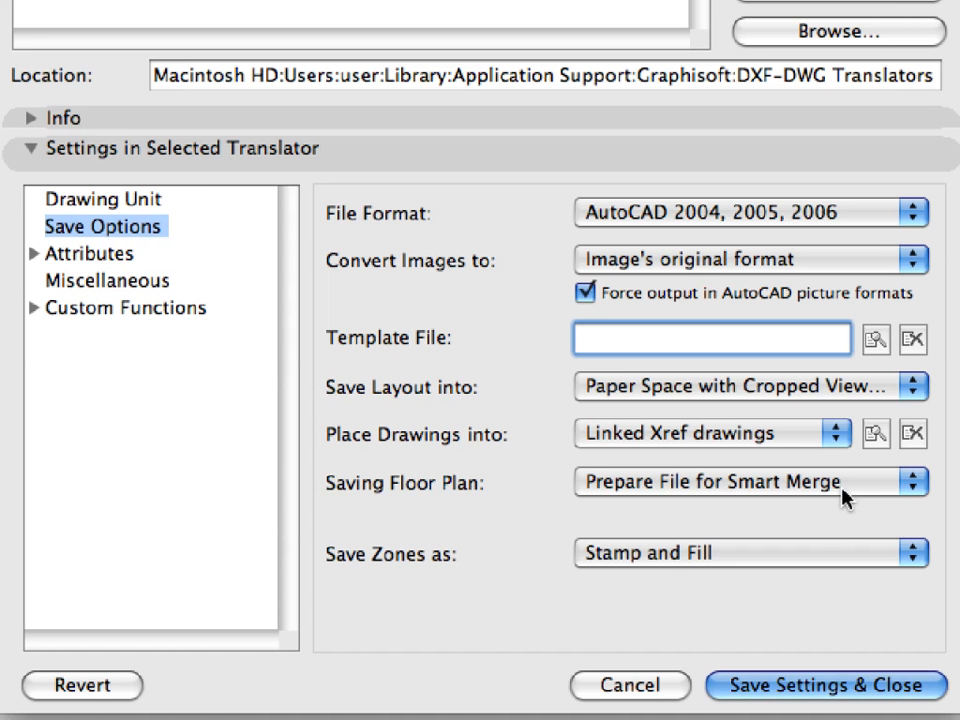
pyautogui.click(872, 686)
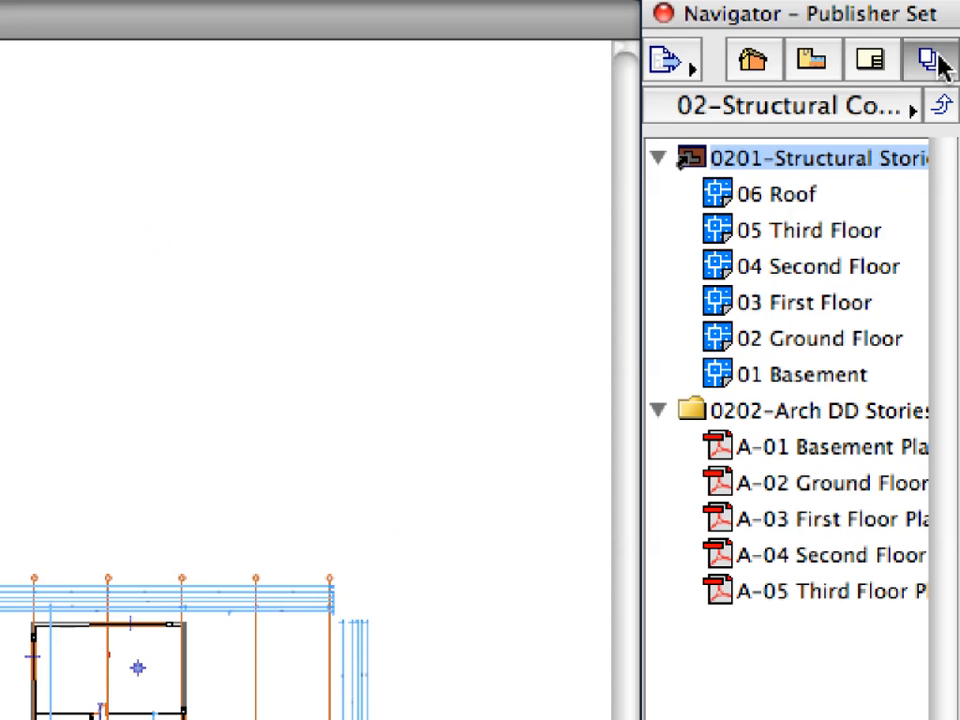
# Set the output format of the 0202-Arch DD Stories folder to DWG.
pyautogui.click(855, 412)
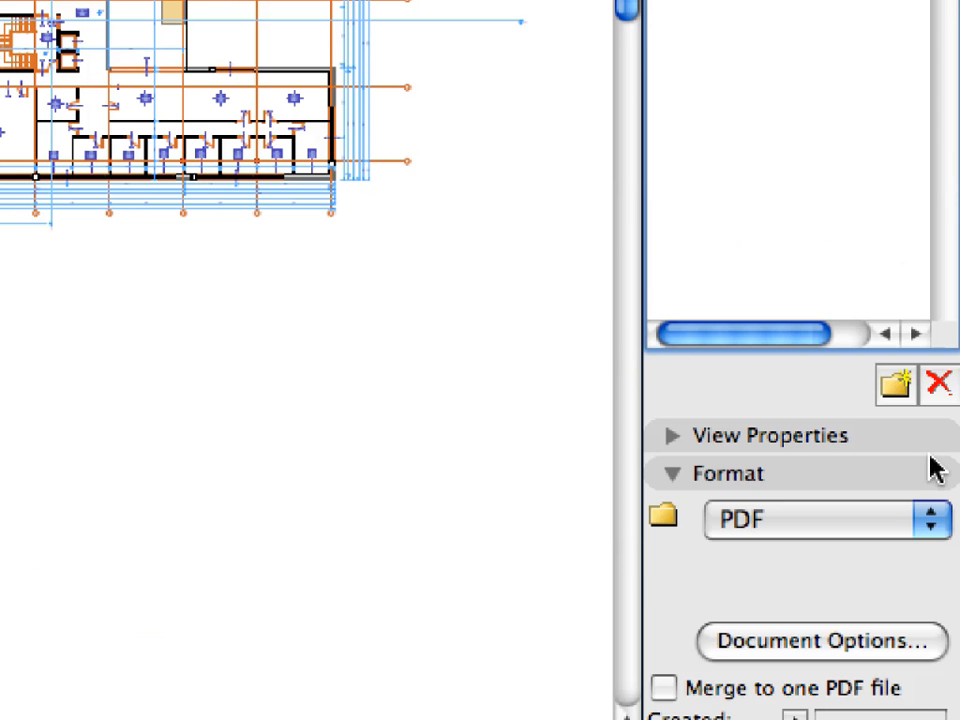
pyautogui.click(936, 519)
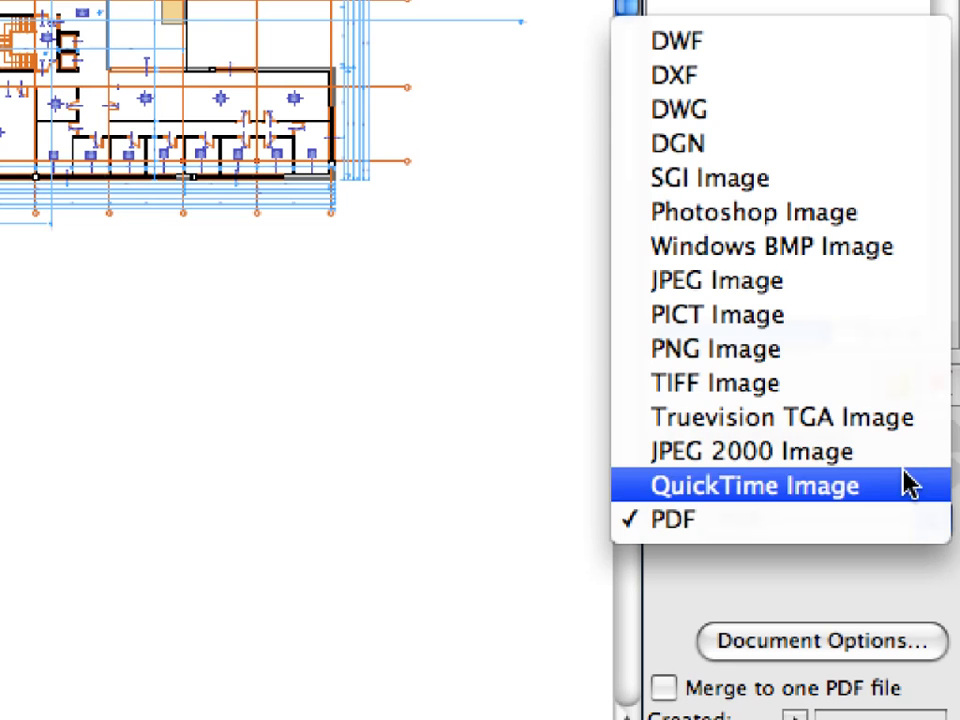
pyautogui.click(866, 131)
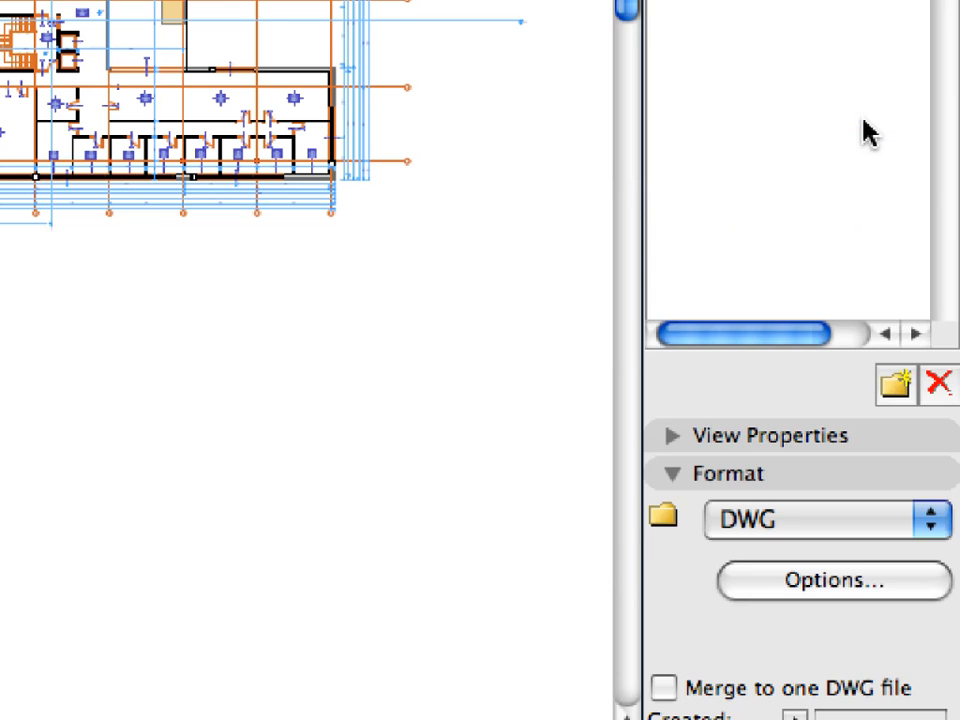
# Open the DWG translation setup for the folder and duplicate the 03 For as is output translator.
pyautogui.click(930, 588)
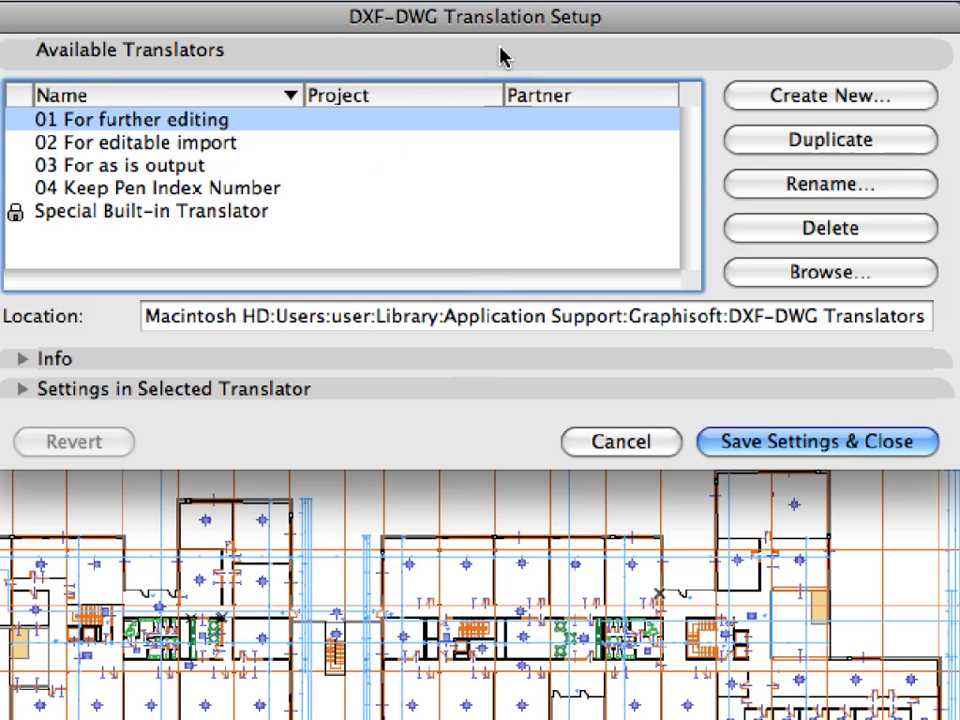
pyautogui.click(240, 170)
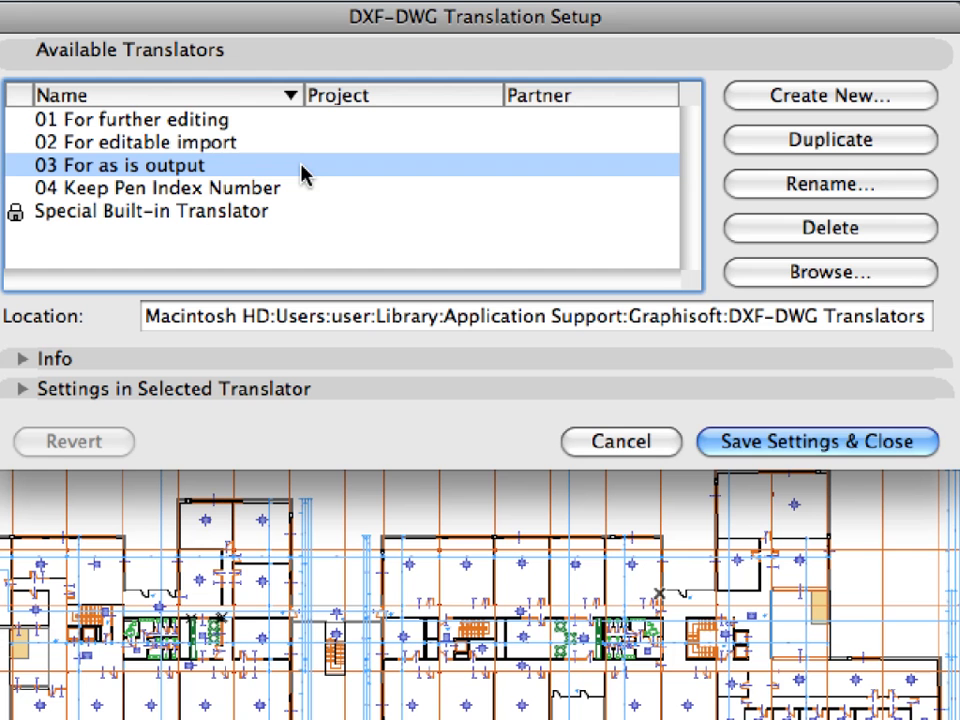
pyautogui.click(750, 152)
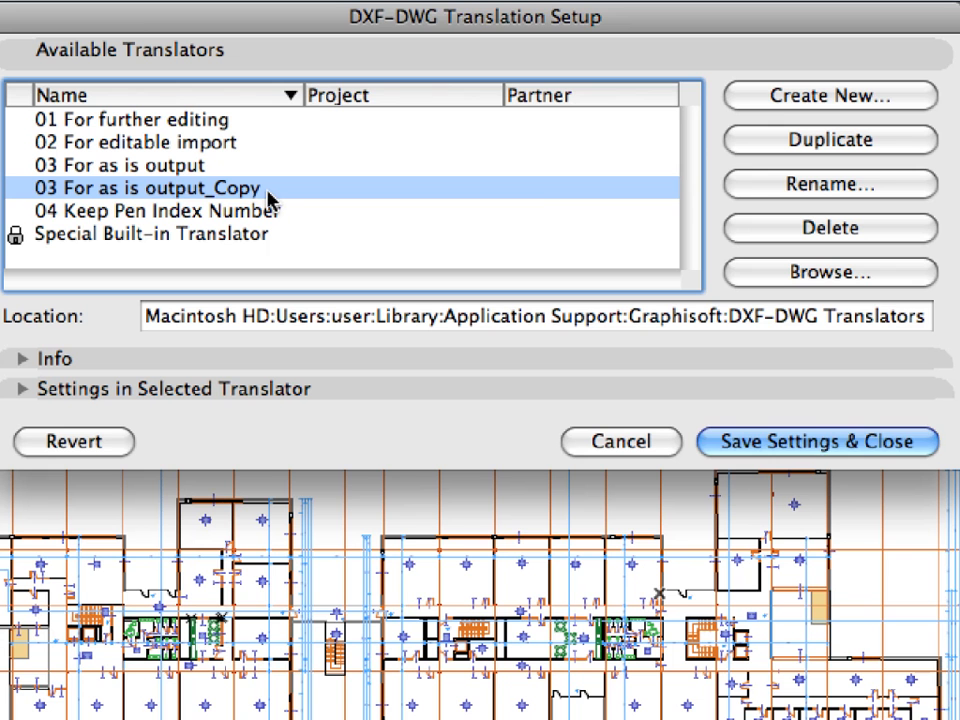
# Rename the copied translator as 05 Architectural DD, with MS Project as the project and Structural Engineer as the partner.
pyautogui.click(760, 192)
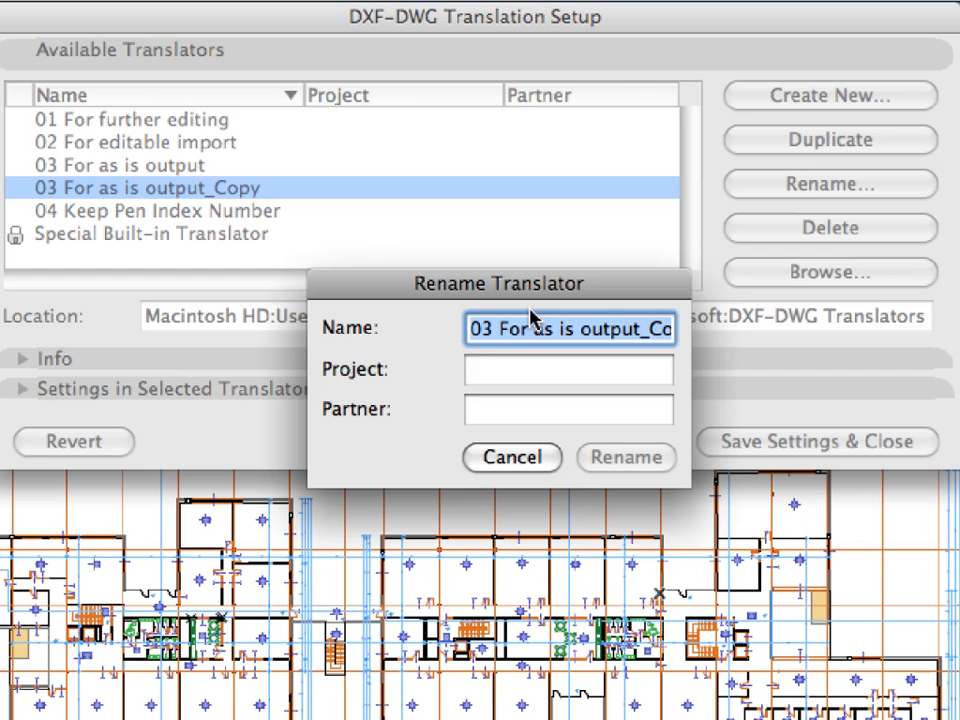
pyautogui.write('05')
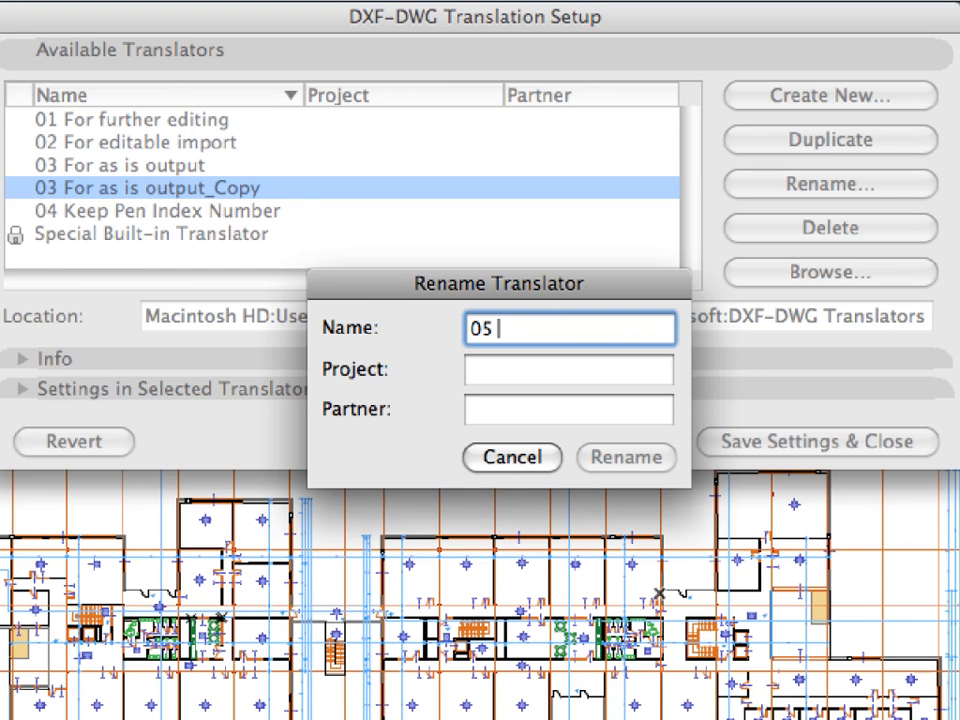
pyautogui.write(' Architect')
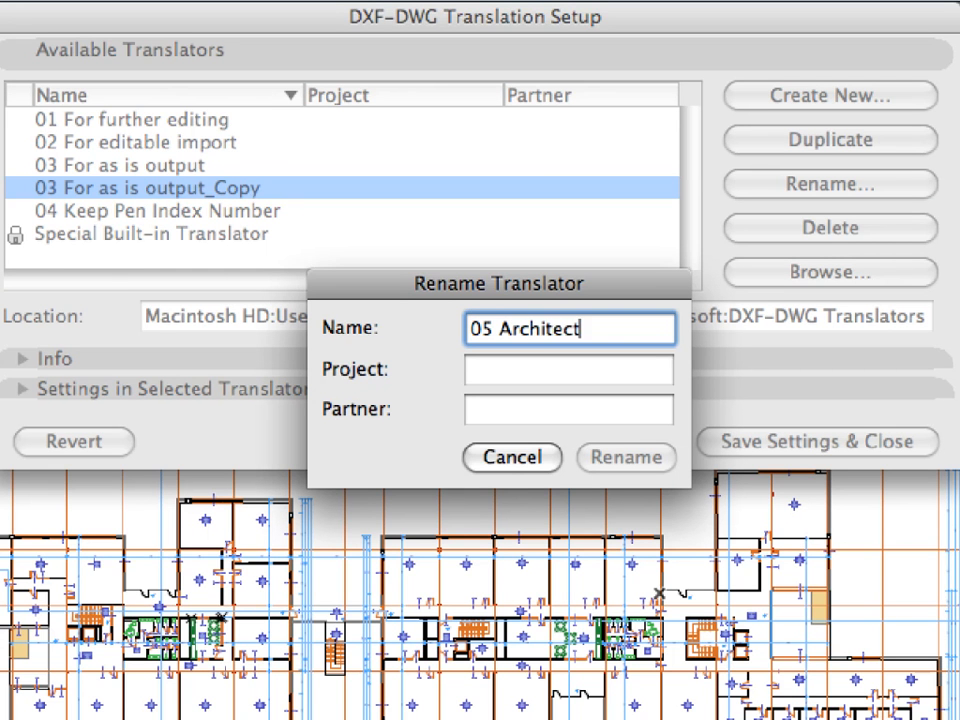
pyautogui.write('ural DD')
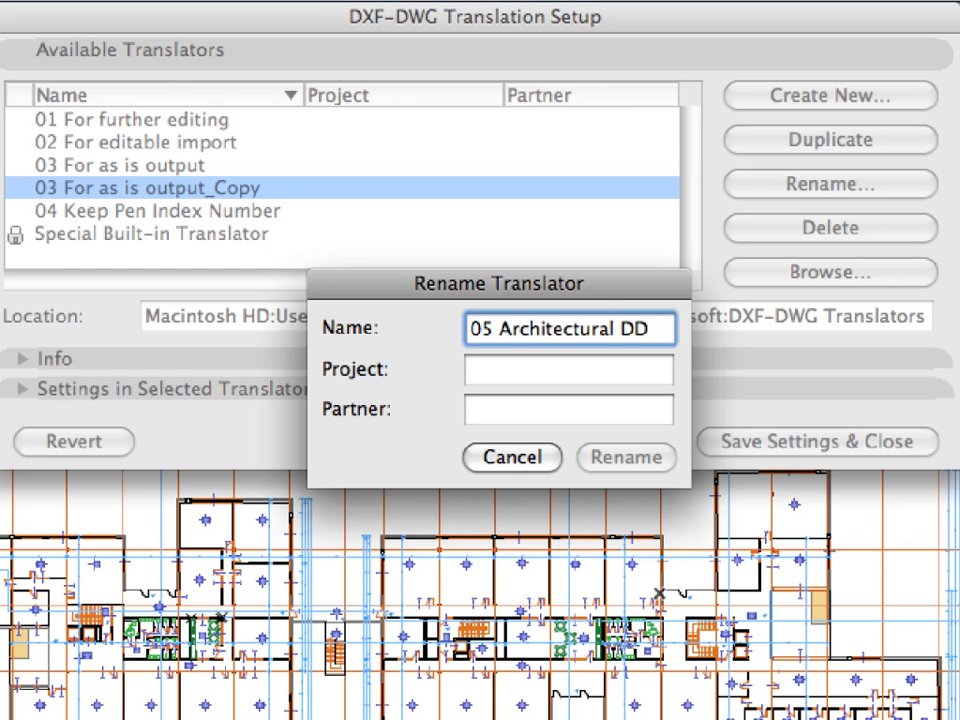
pyautogui.press('Tab')
pyautogui.write('MS Project')
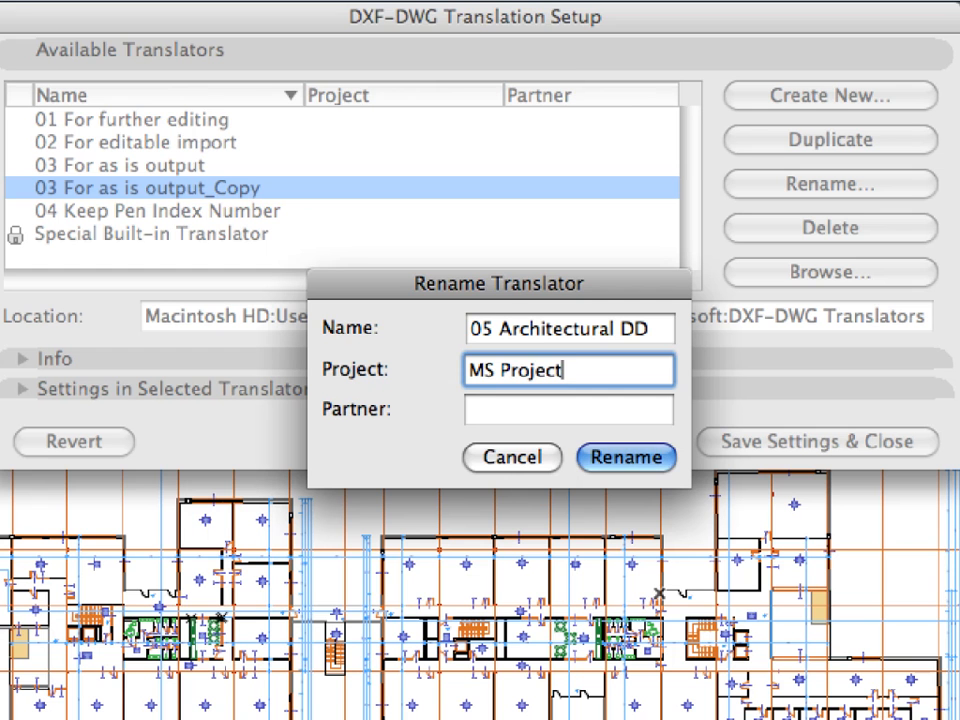
pyautogui.click(568, 409)
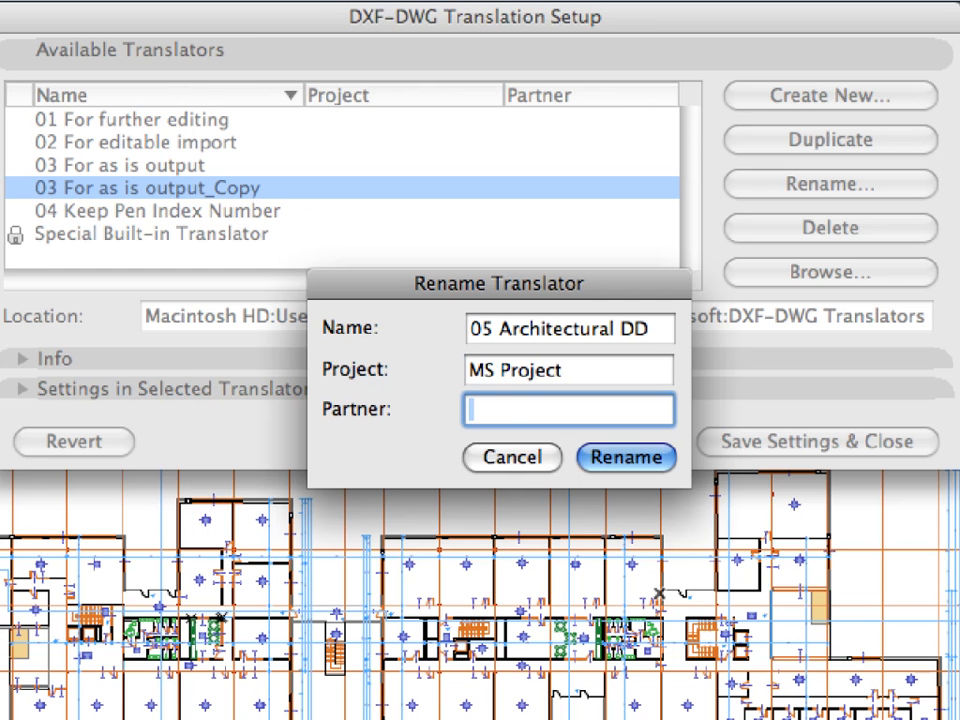
pyautogui.write('Structural ')
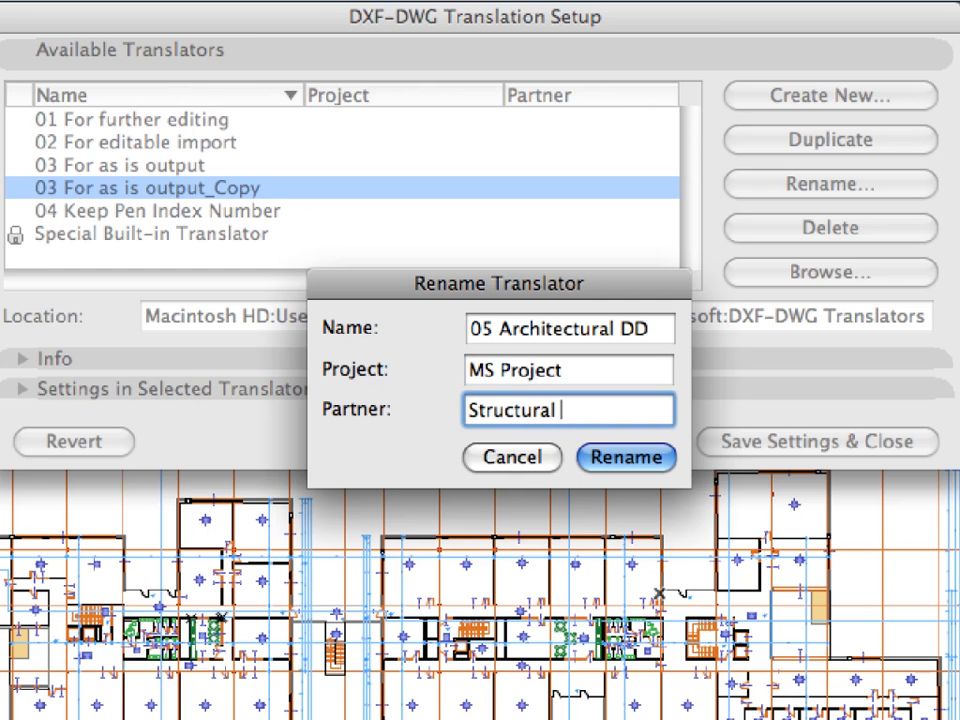
pyautogui.write('Engineer')
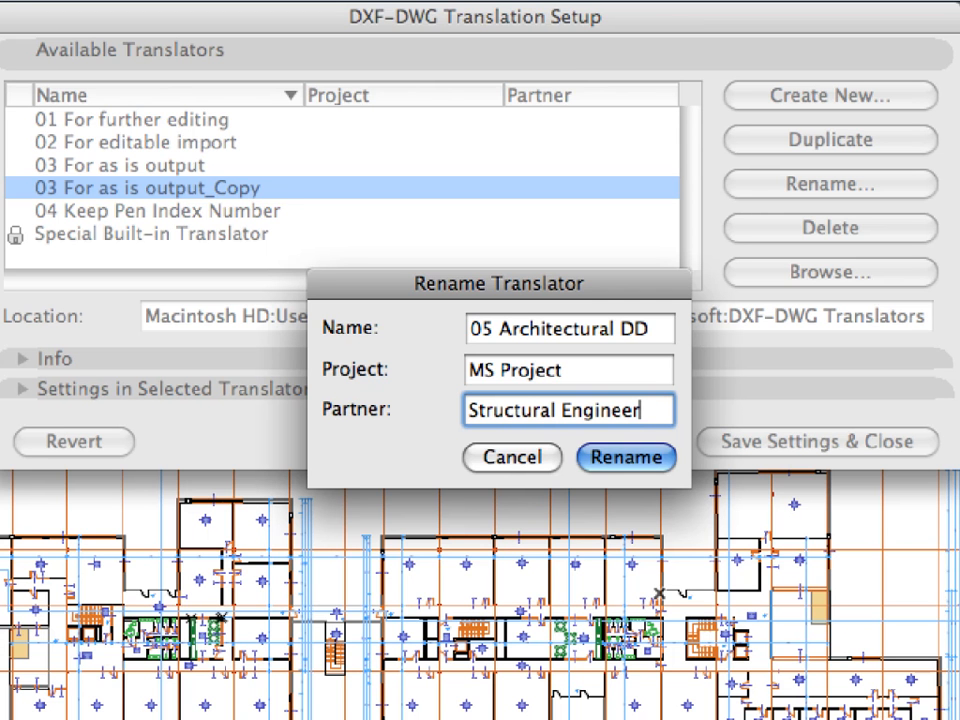
pyautogui.click(655, 459)
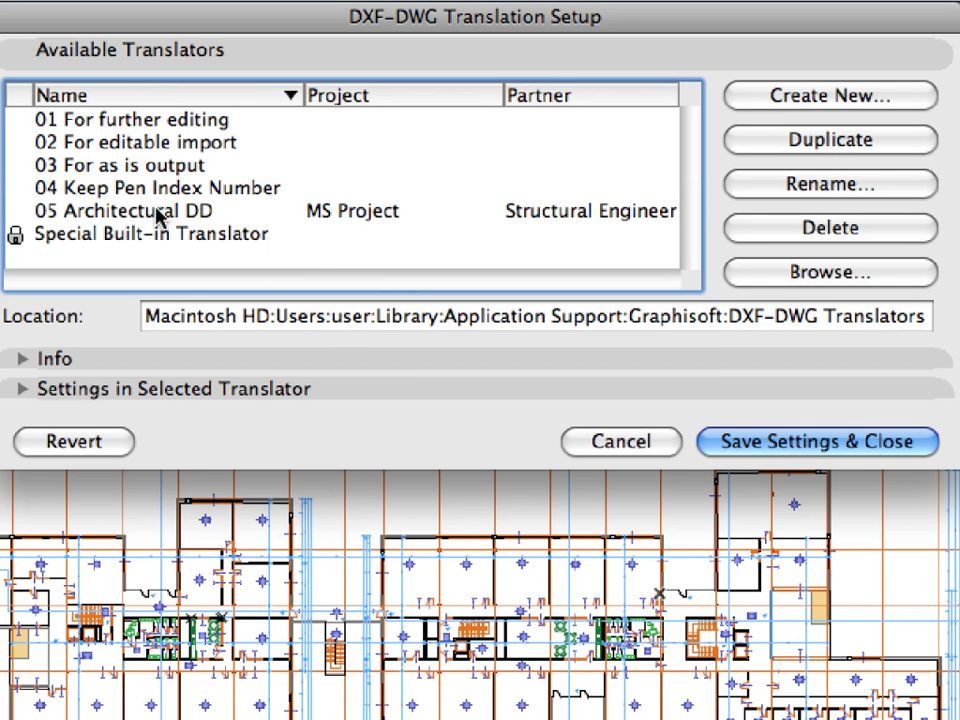
# Start the 05 Architectural DD translator's info with "Use this translator to save the architectural design development set for the structural consultant.".
pyautogui.click(192, 209)
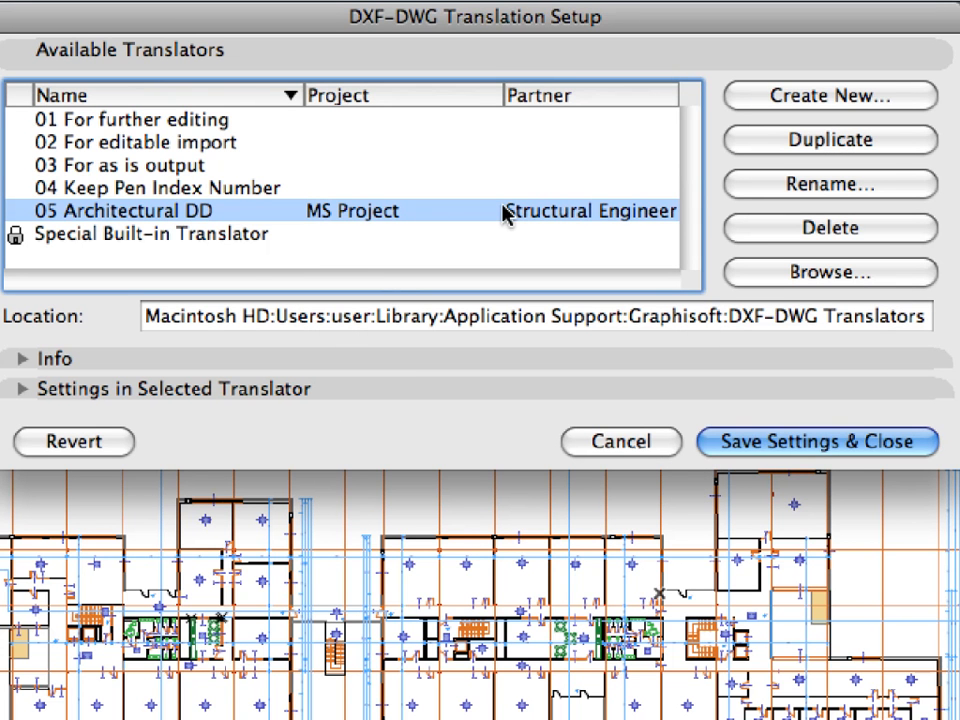
pyautogui.click(386, 366)
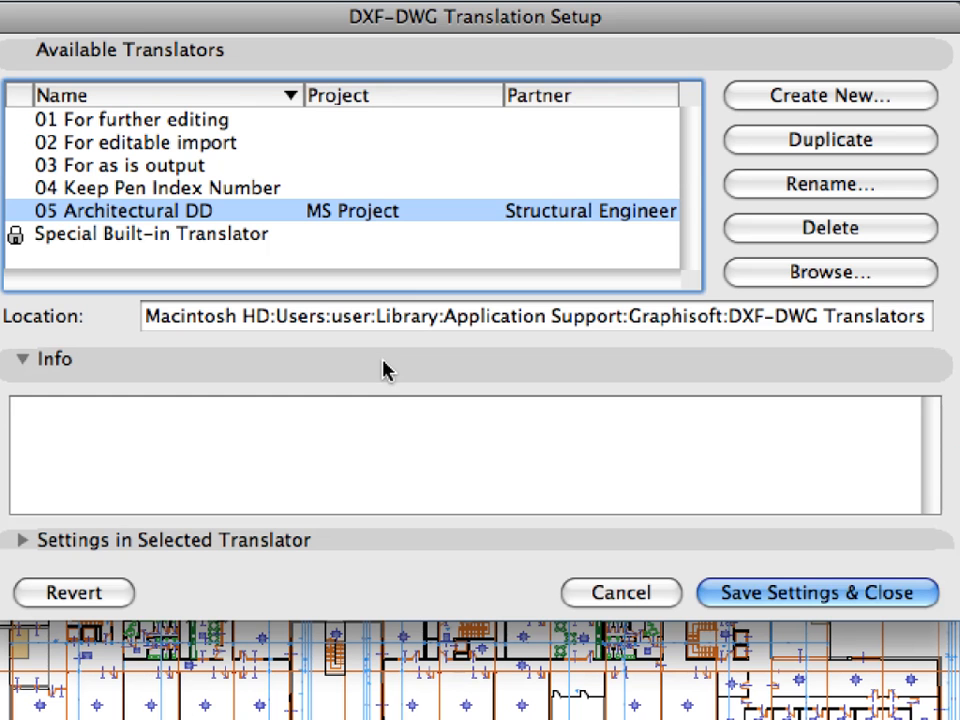
pyautogui.click(381, 418)
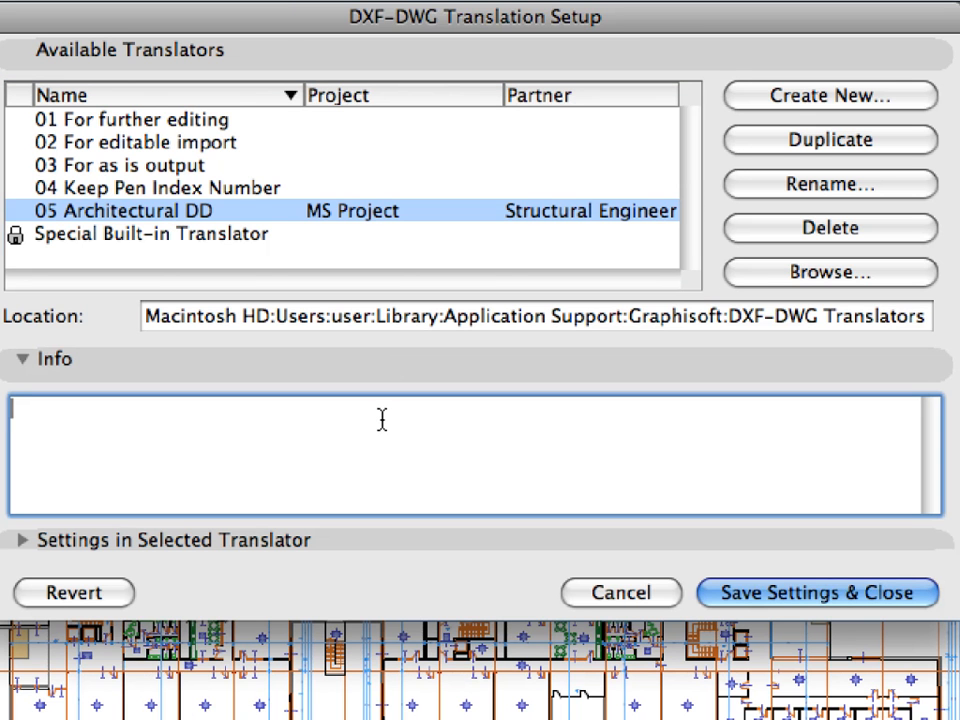
pyautogui.write('Use this tr')
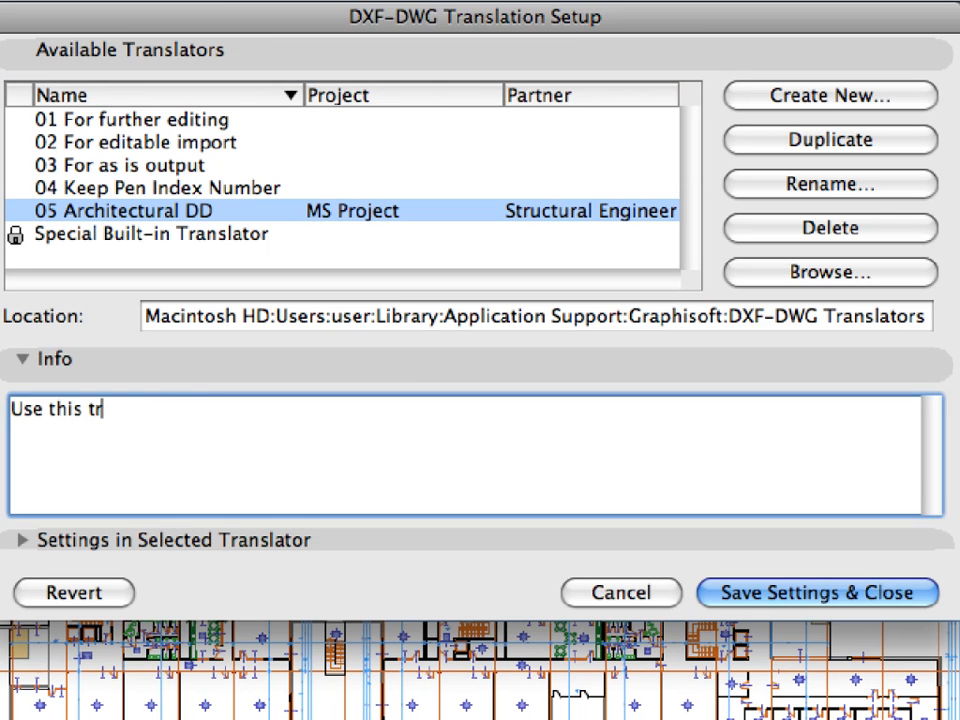
pyautogui.write('anslator to save the architect')
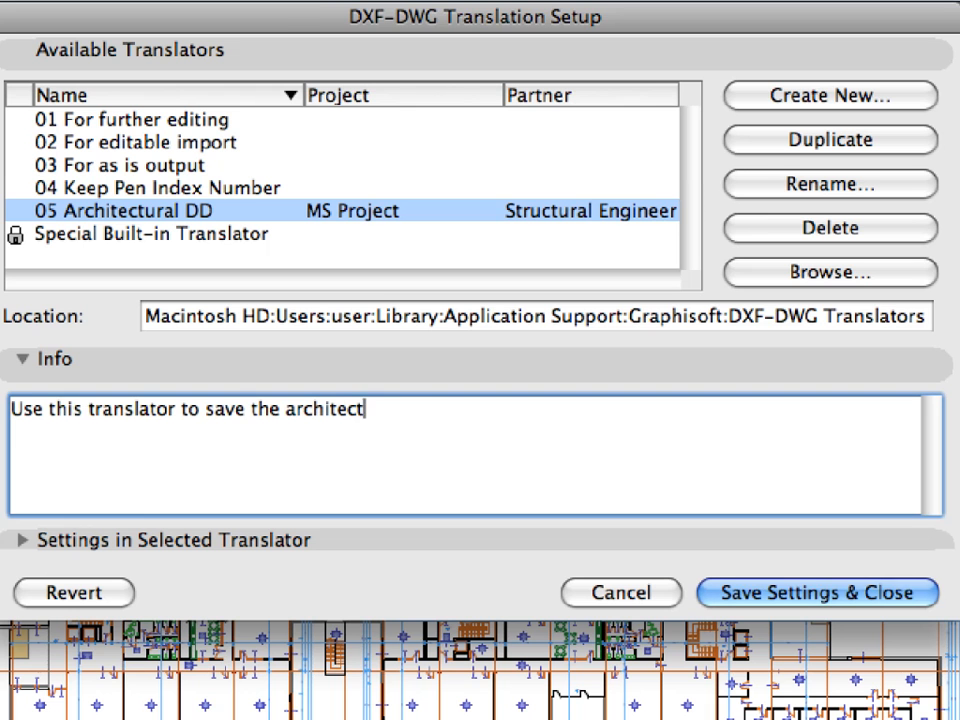
pyautogui.write('ural design develop')
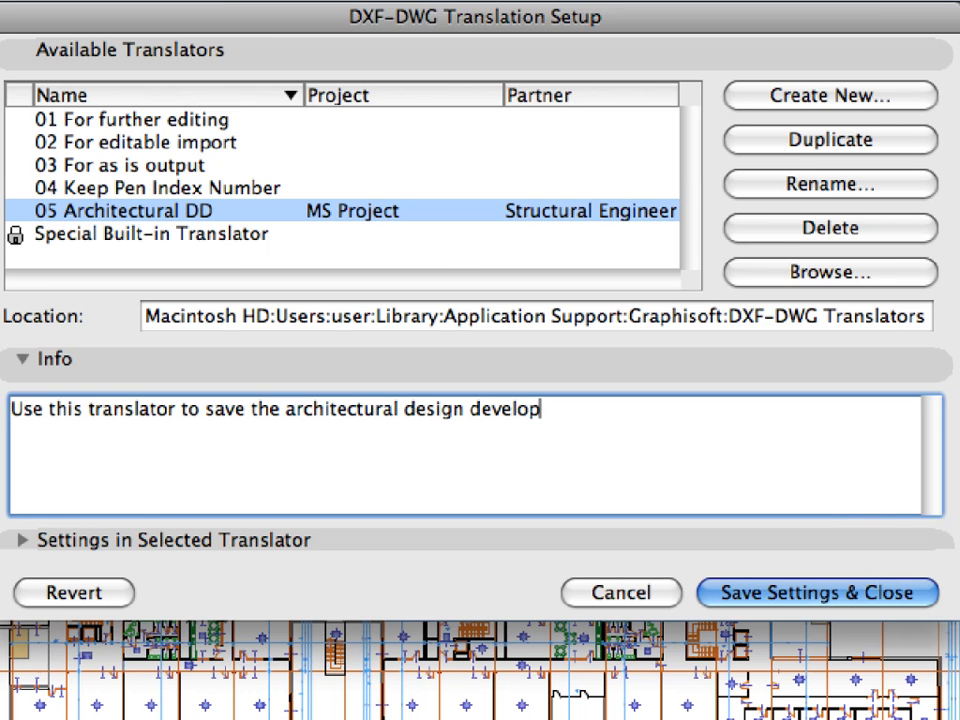
pyautogui.write('ment set for')
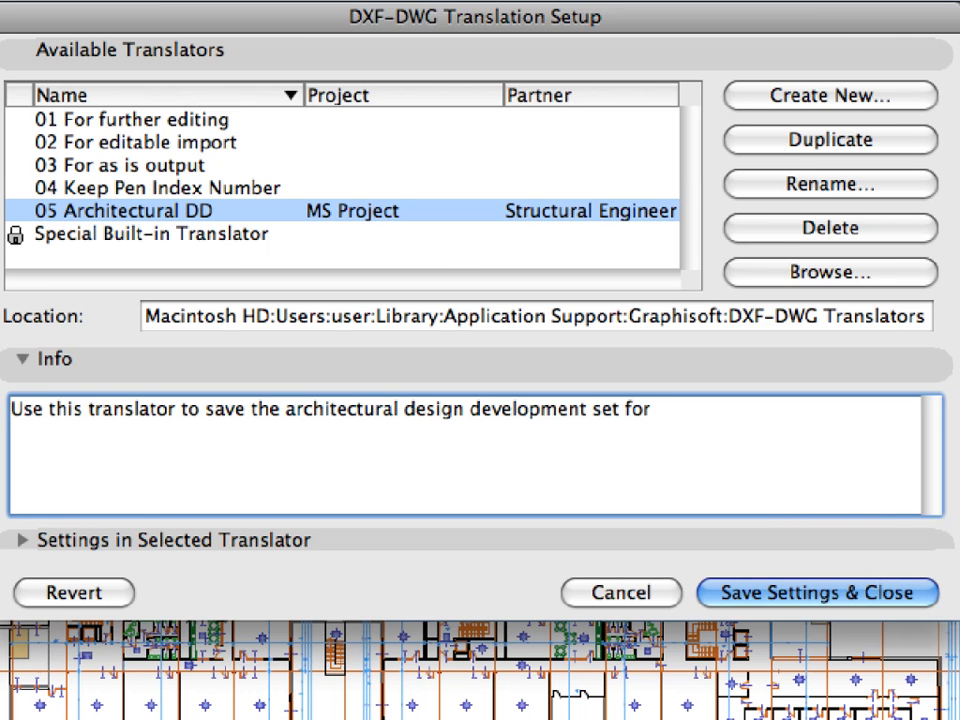
pyautogui.write(' the structural consultant. Comple')
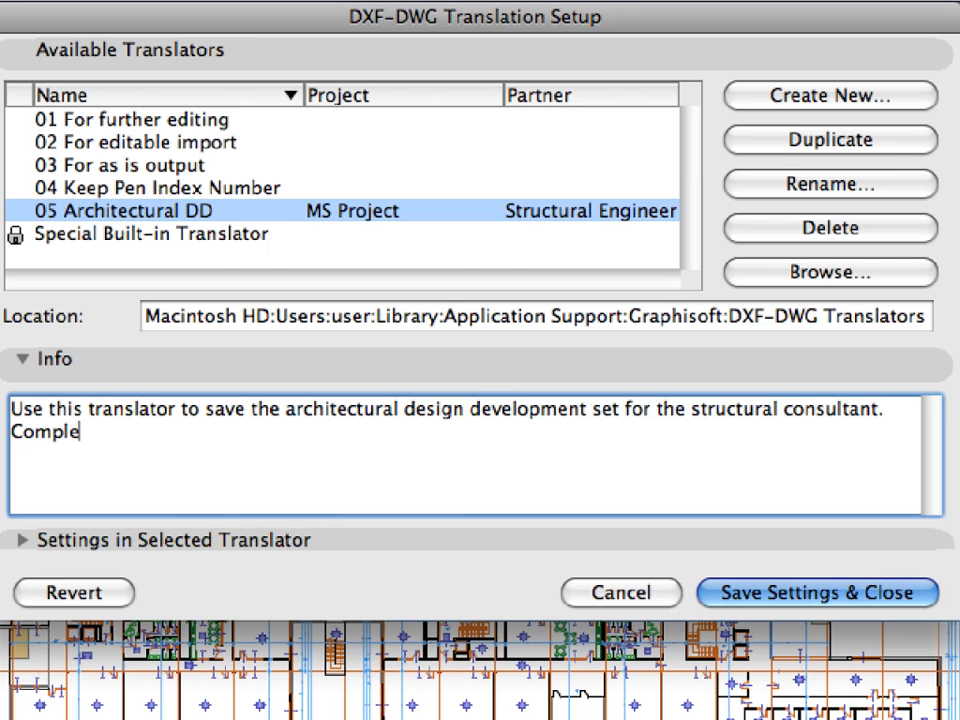
# Complete the info note with "Complex ArchiCAD elements will be exploded, all background and cover solid fills will be ignored.".
pyautogui.write('x ArchiCAD')
pyautogui.write('ele')
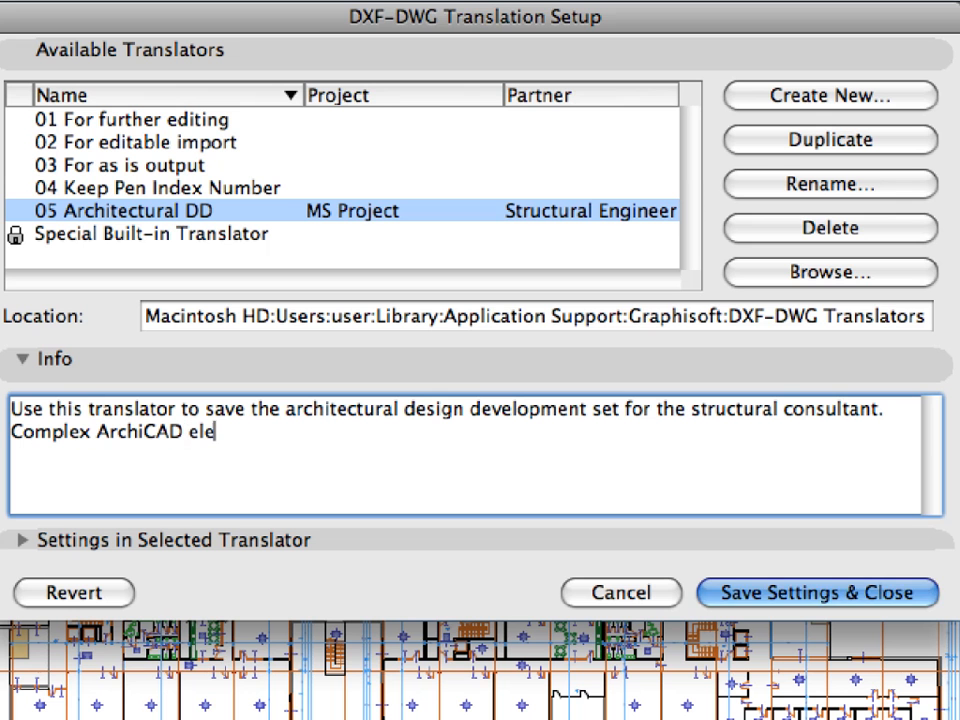
pyautogui.write('ments will be exploded, all back')
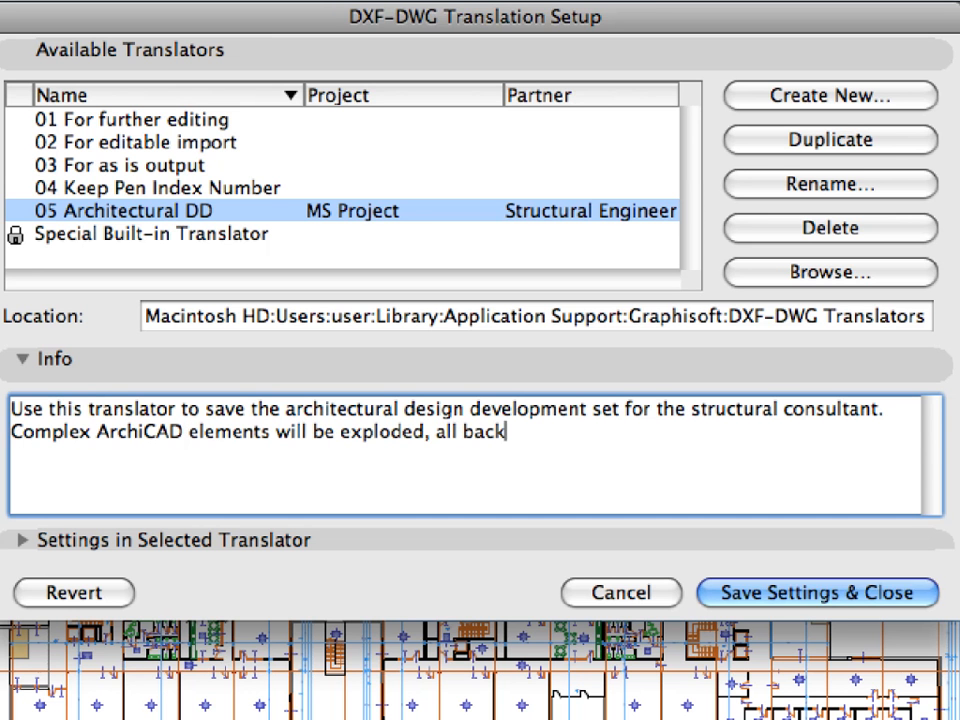
pyautogui.write('ground and cover solid fills will be ignored.')
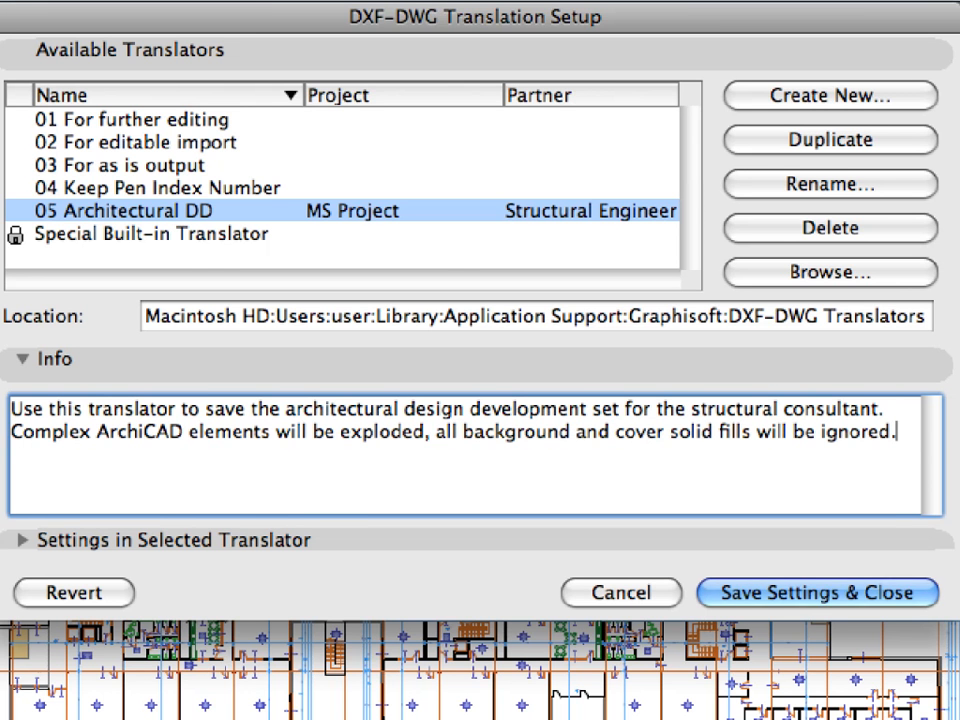
# In the translator's save options, save layouts into Paper Space with Cropped View's content and save zones as Stamp Only.
pyautogui.click(352, 545)
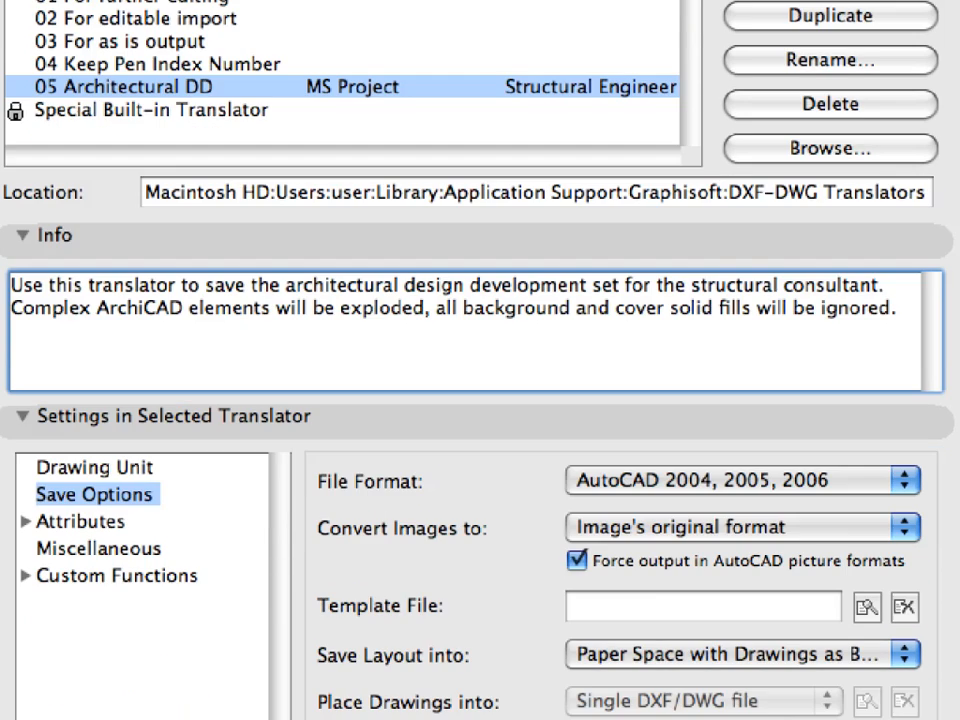
pyautogui.click(130, 592)
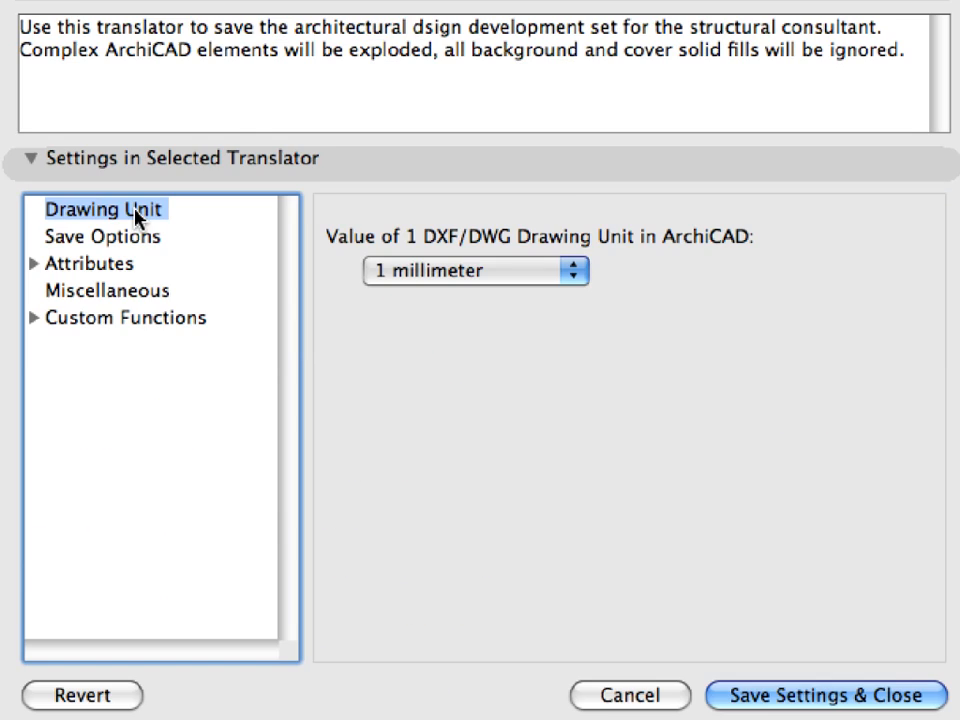
pyautogui.click(146, 239)
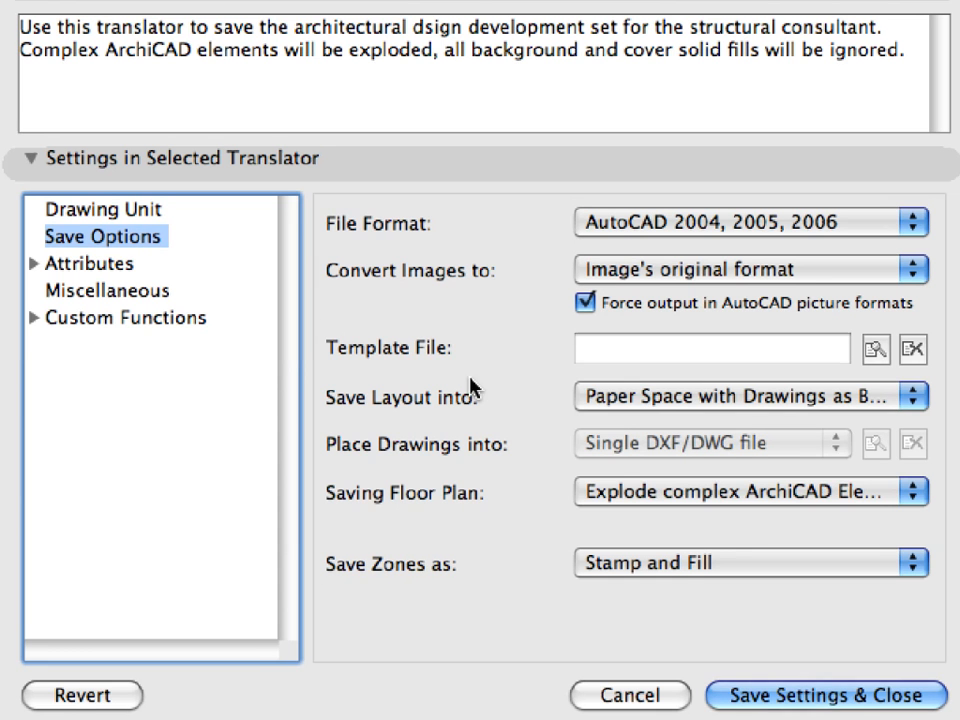
pyautogui.click(630, 398)
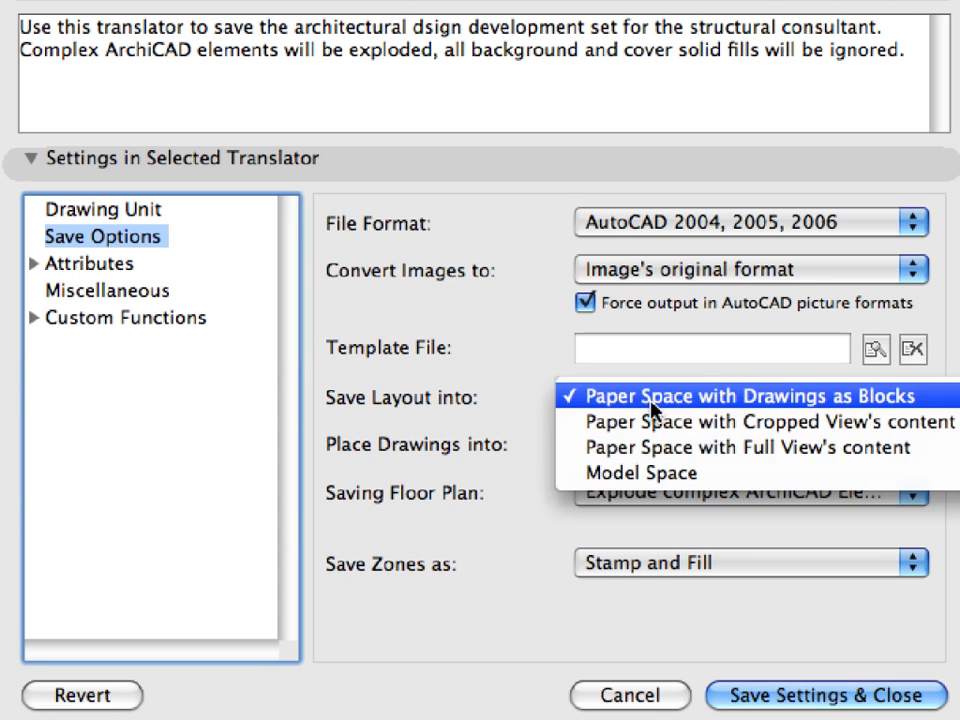
pyautogui.click(788, 430)
pyautogui.click(774, 564)
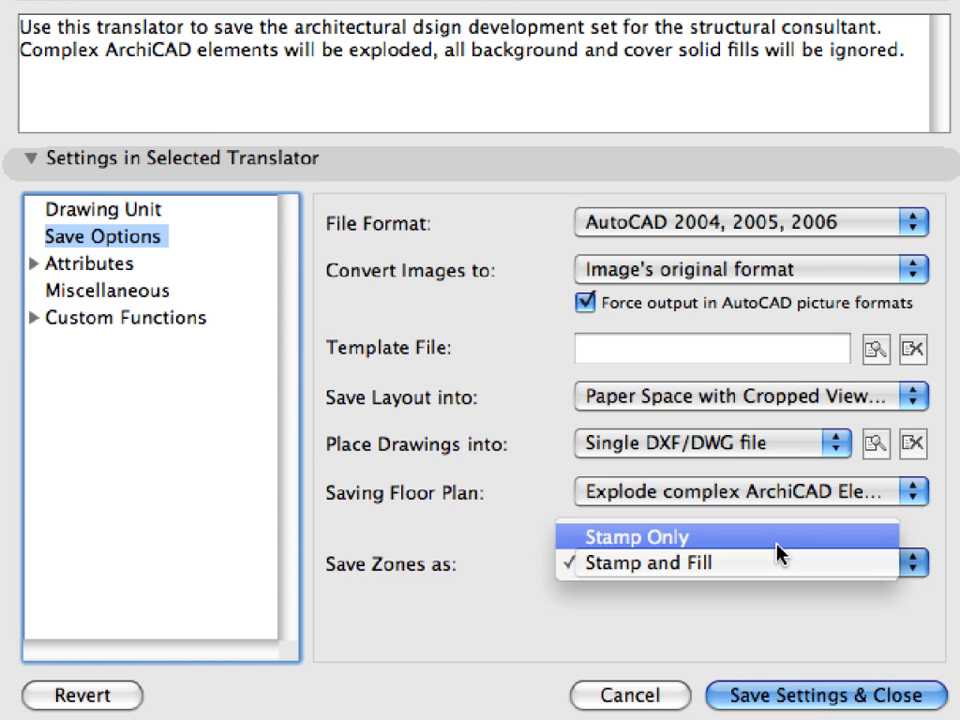
pyautogui.click(777, 545)
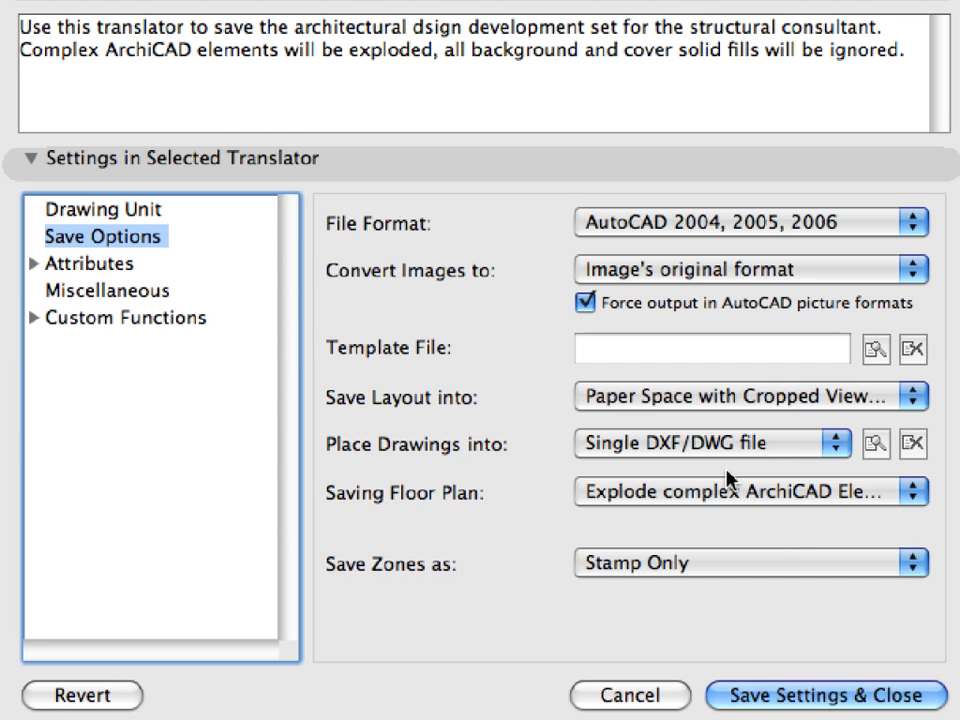
# In the translator's layer methods, create layers according to ArchiCAD Layers and save elements on Visible Layers only.
pyautogui.click(37, 265)
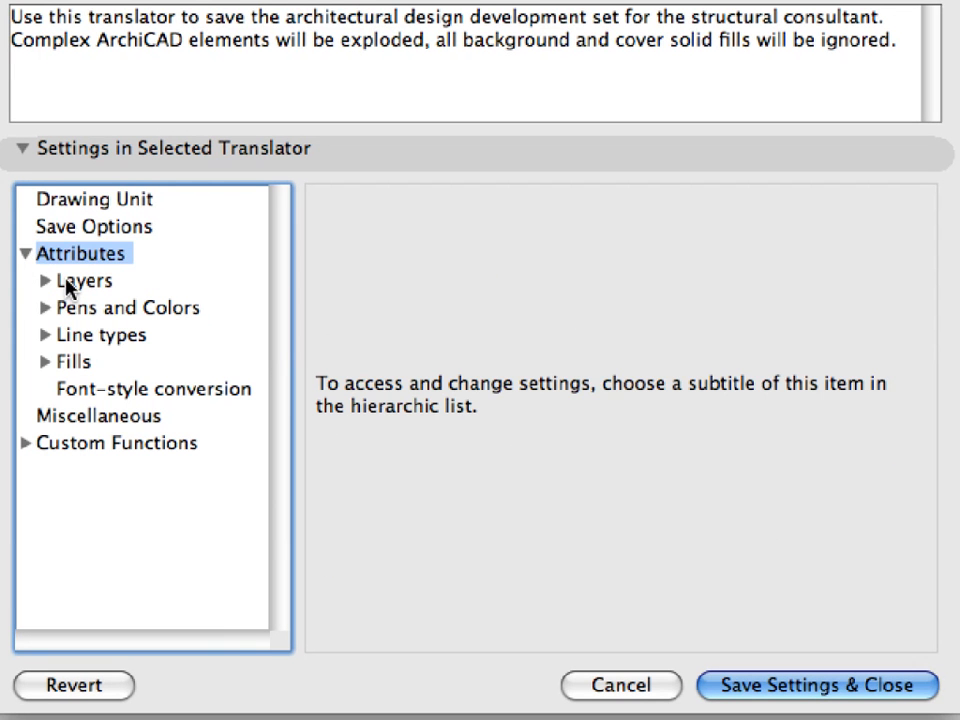
pyautogui.click(53, 281)
pyautogui.click(46, 284)
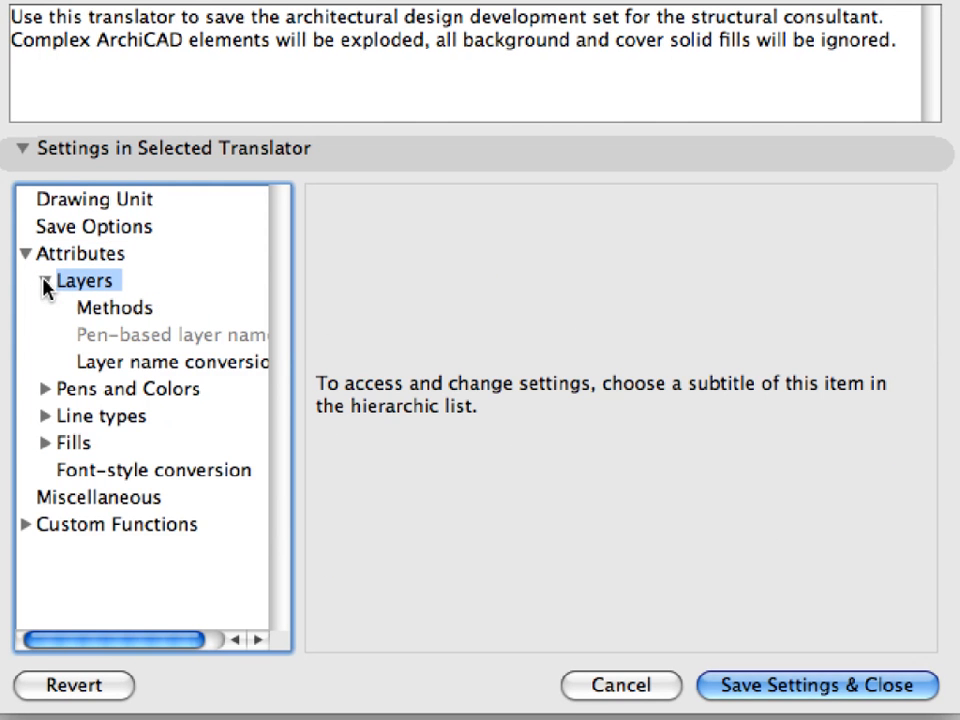
pyautogui.click(97, 314)
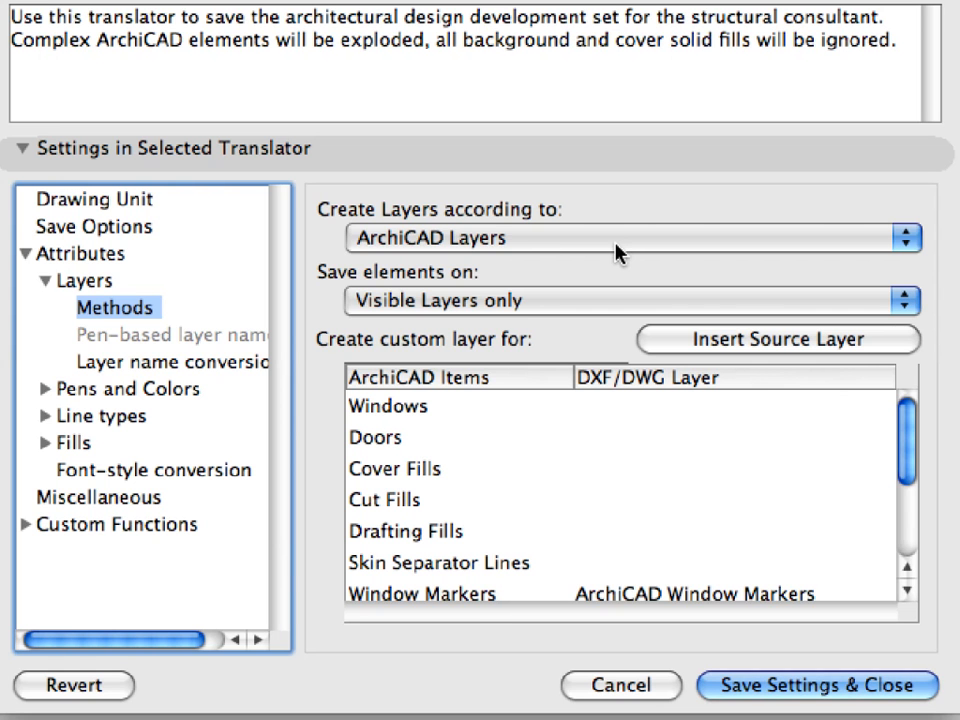
pyautogui.click(563, 242)
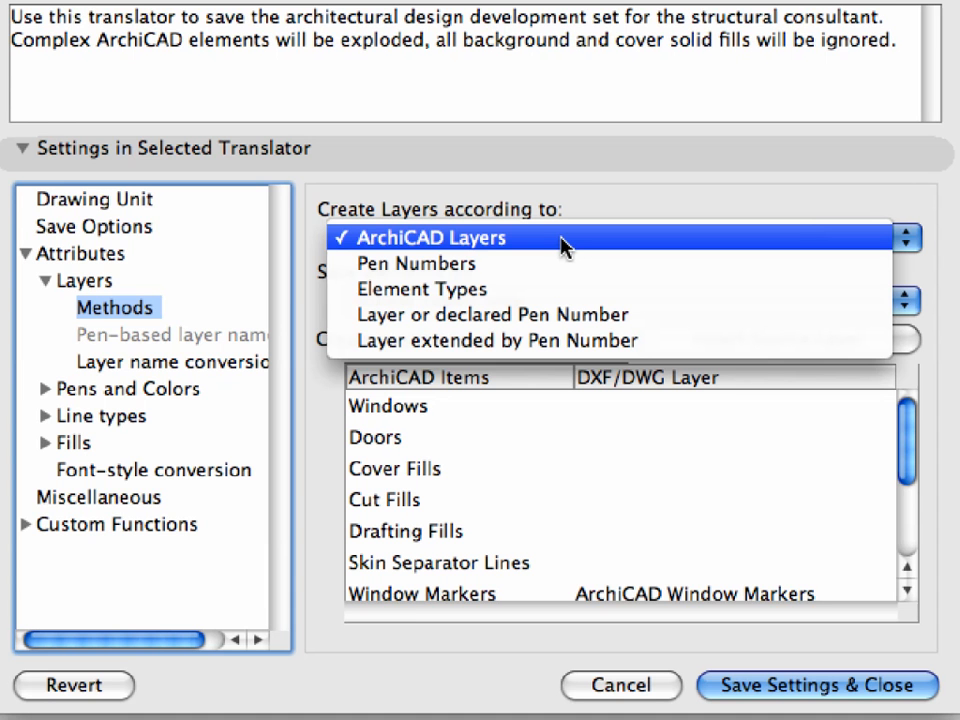
pyautogui.click(562, 243)
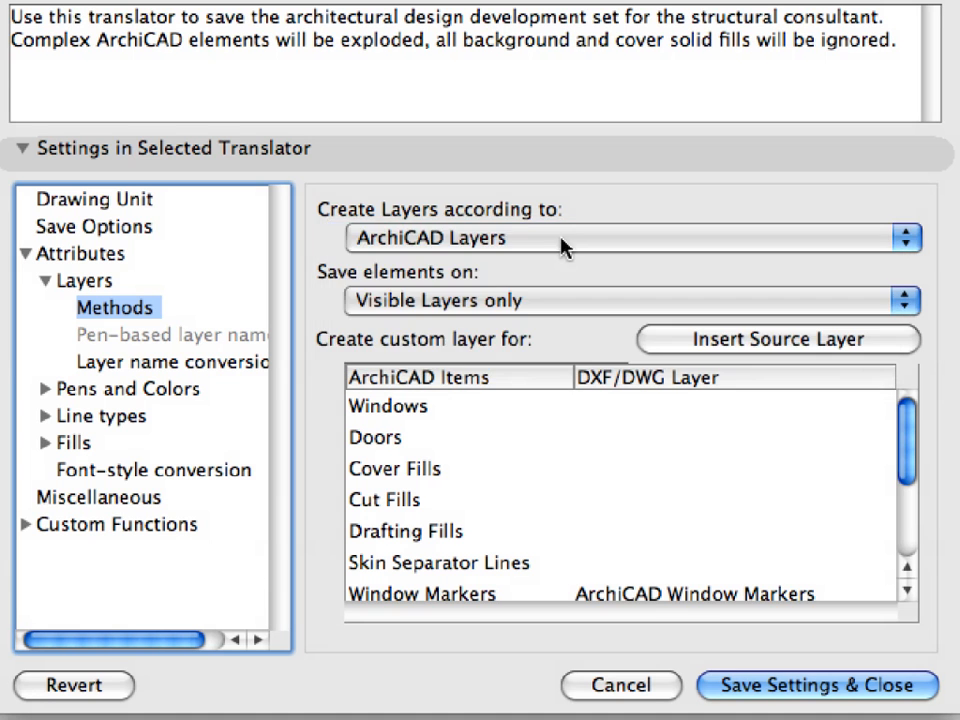
pyautogui.click(569, 310)
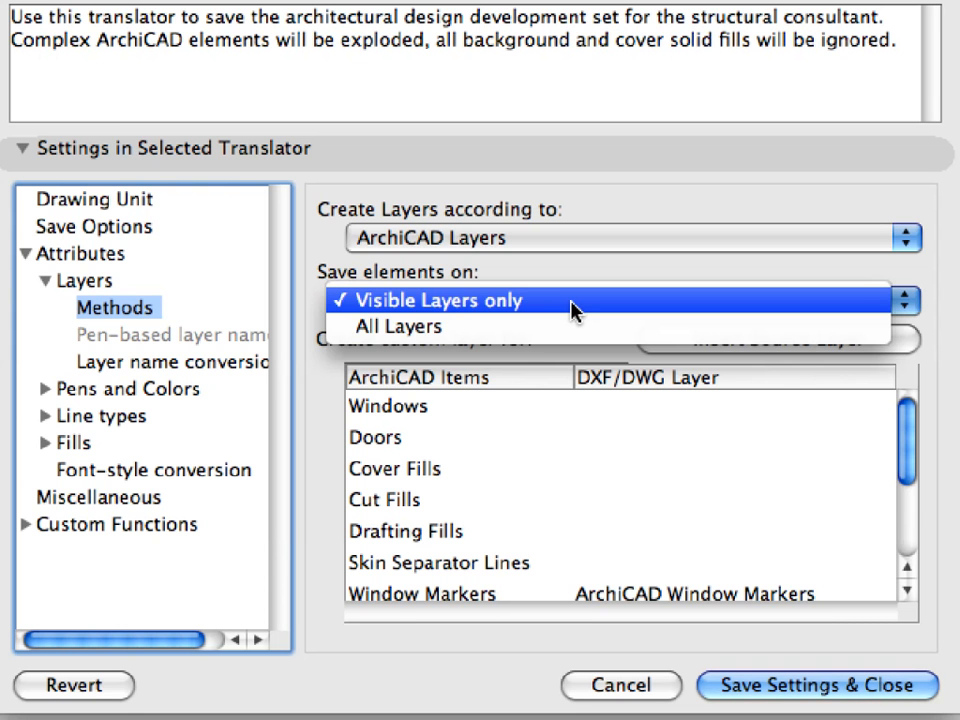
pyautogui.click(572, 310)
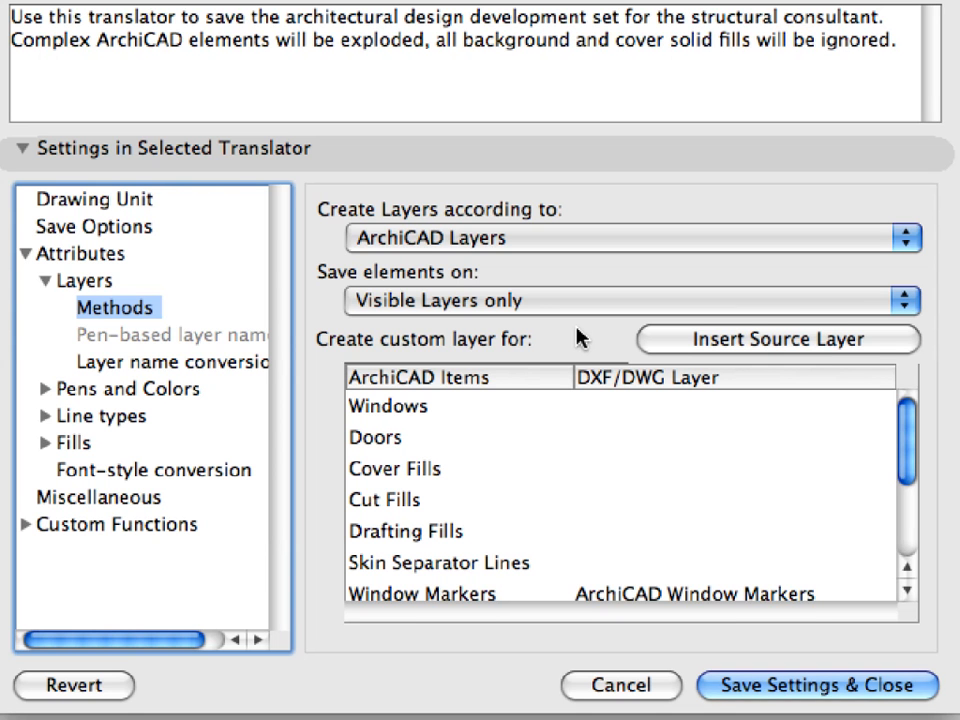
# Assign custom DXF/DWG layers named ArchiCAD Windows to Windows and ArchiCAD Doors to Doors.
pyautogui.click(622, 408)
pyautogui.write('Arch')
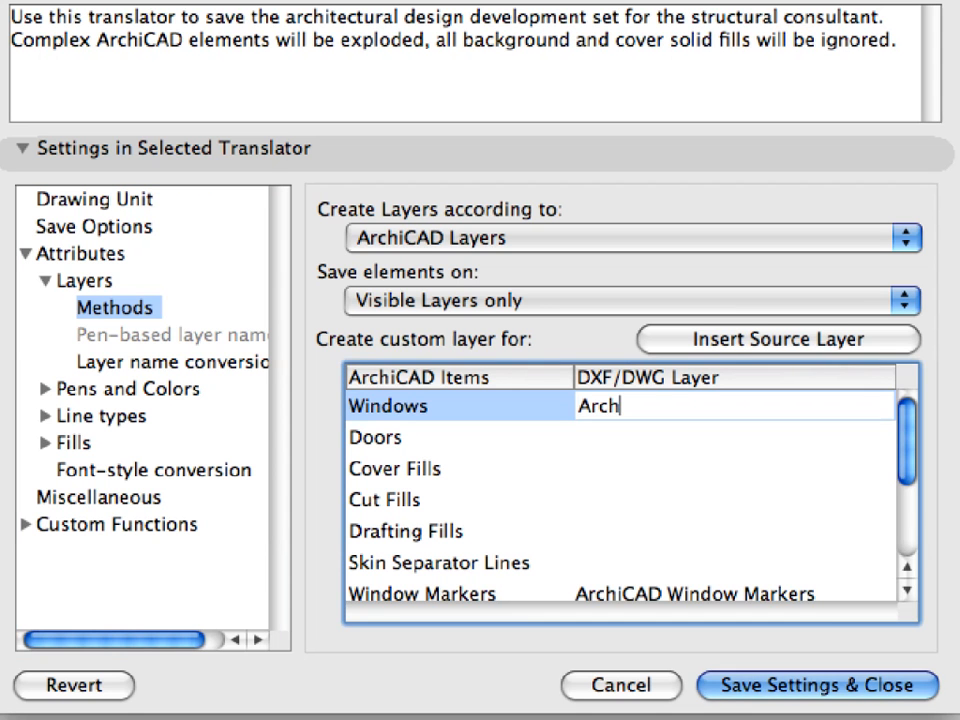
pyautogui.write('iCAD Windows')
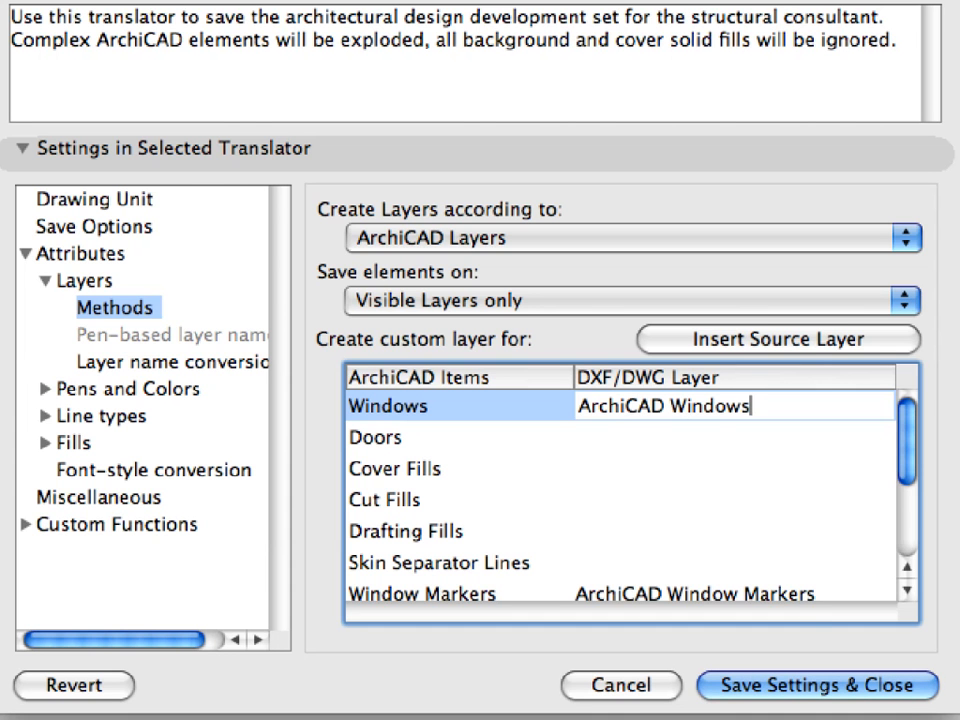
pyautogui.press('Return')
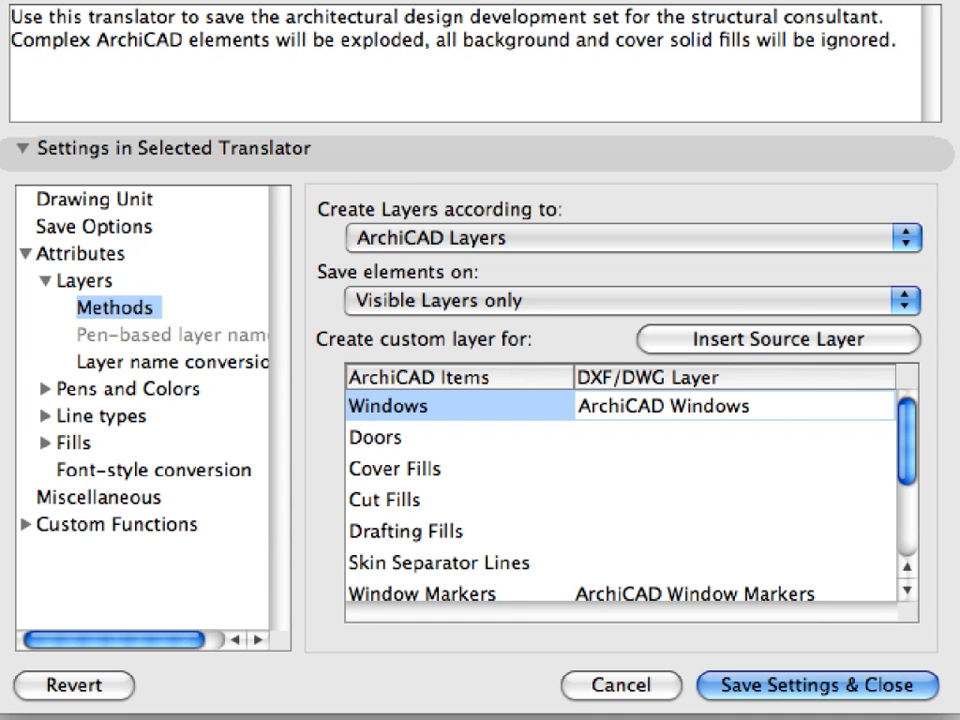
pyautogui.click(622, 437)
pyautogui.write('ArchiCAD ')
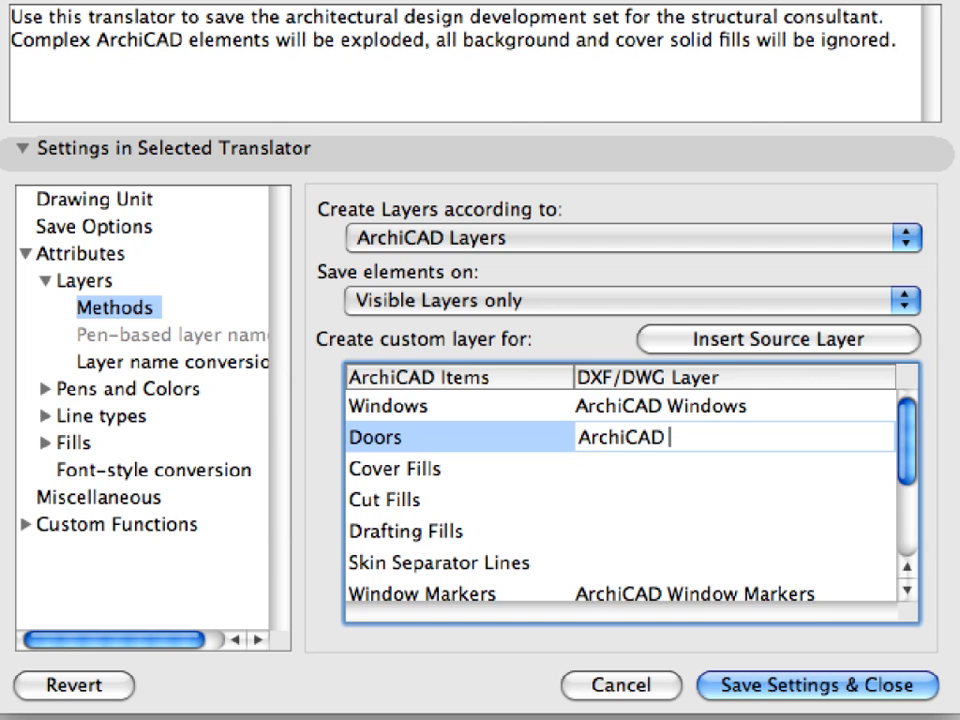
pyautogui.write('Doors')
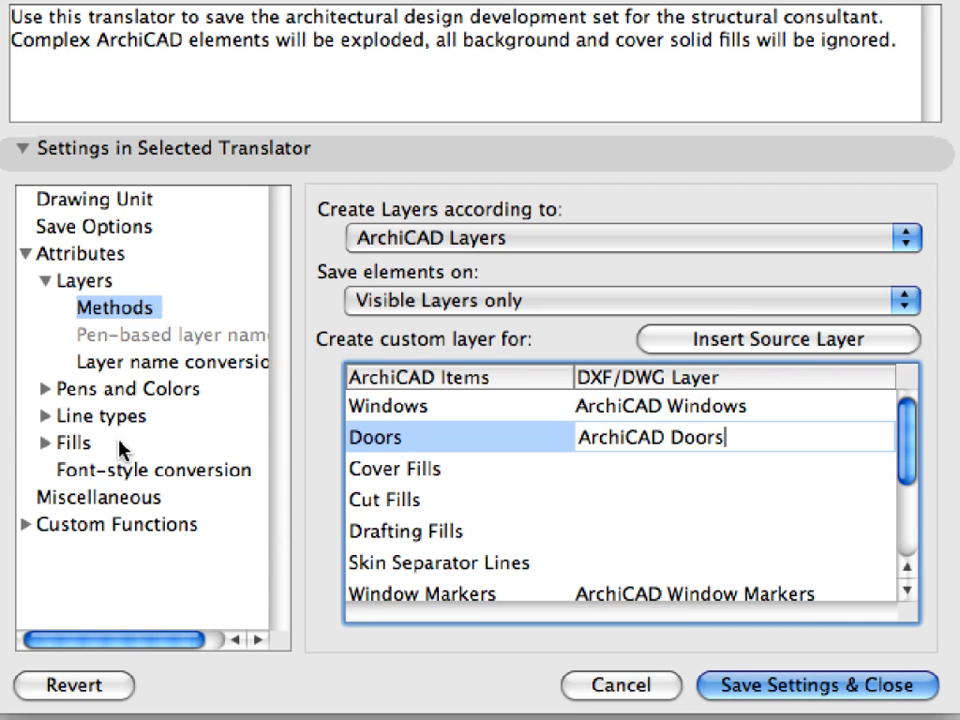
# Export all fills "as is" without additional solid hatches for backgrounds or exploded gradient fills, and save the translator settings.
pyautogui.click(62, 443)
pyautogui.click(46, 443)
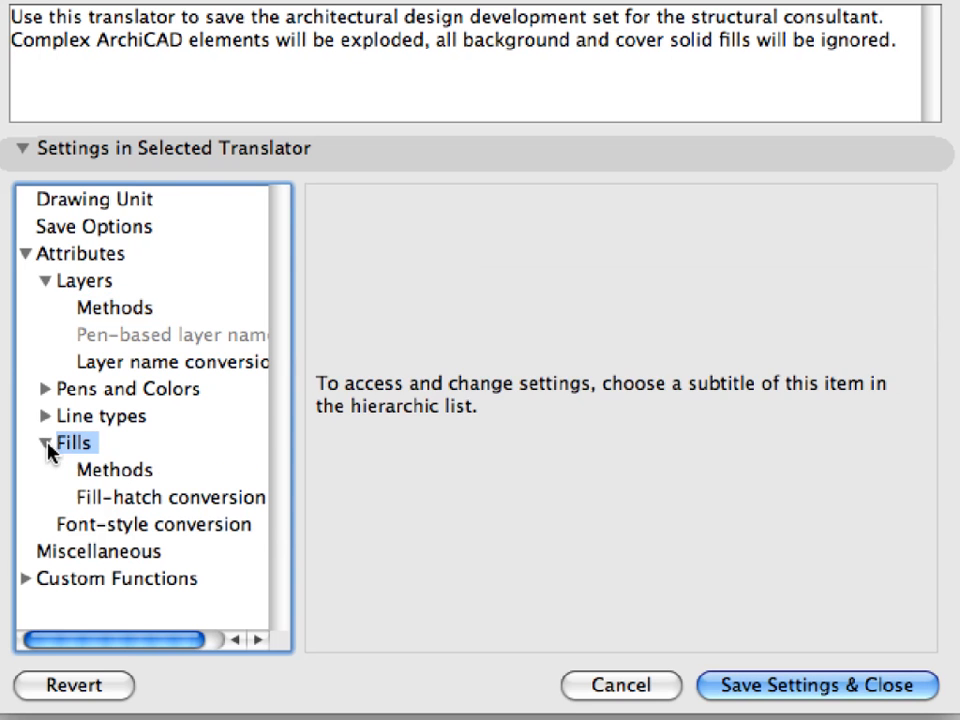
pyautogui.click(95, 475)
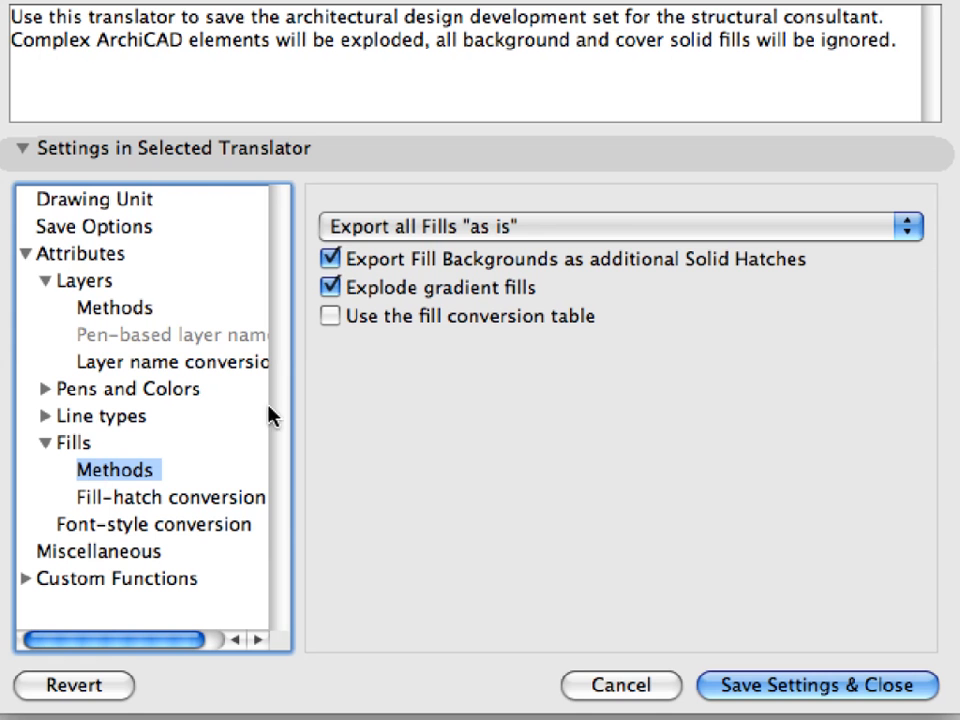
pyautogui.click(331, 260)
pyautogui.click(334, 288)
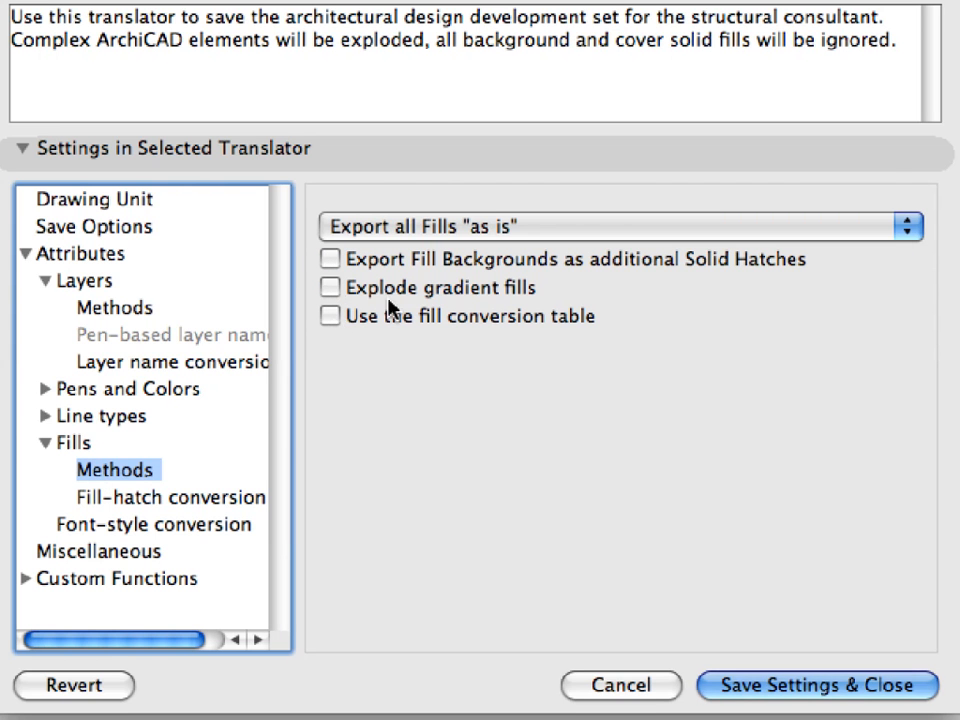
pyautogui.click(566, 232)
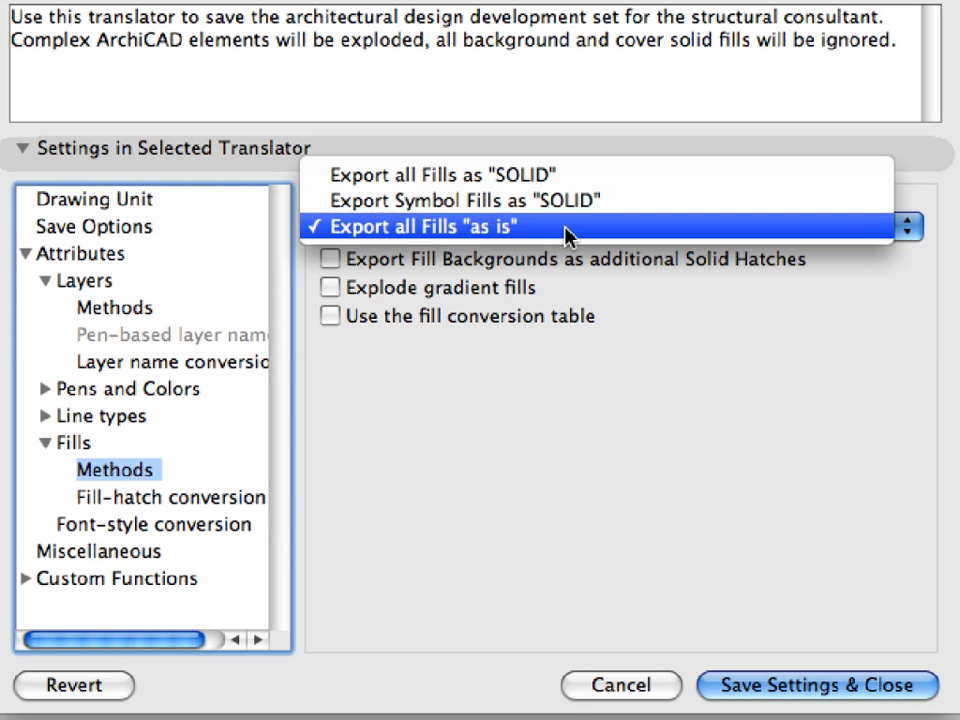
pyautogui.click(566, 232)
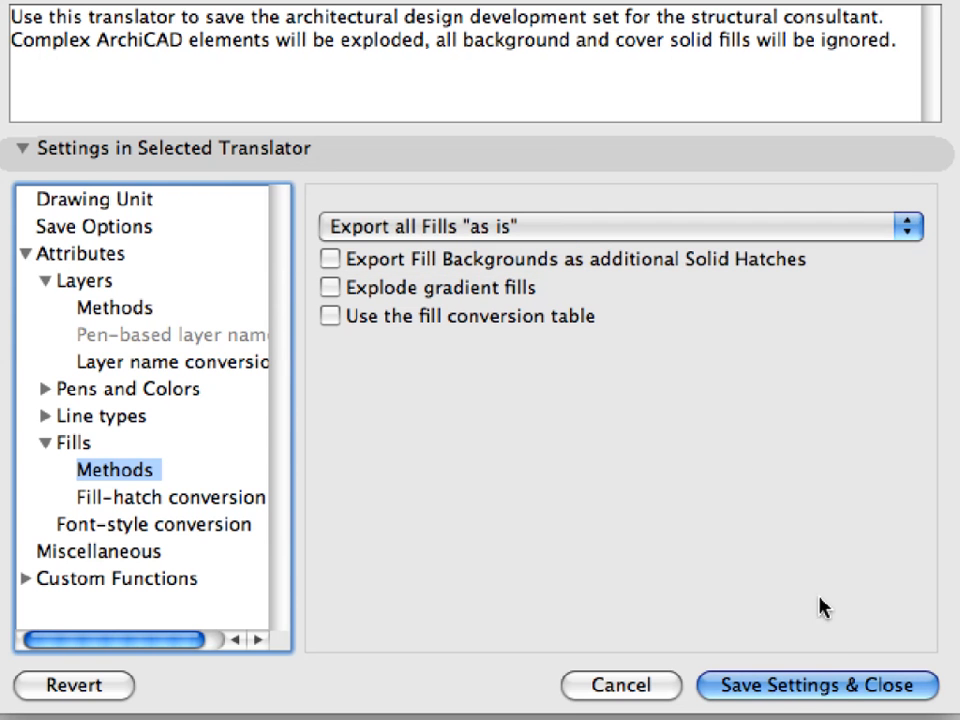
pyautogui.click(840, 684)
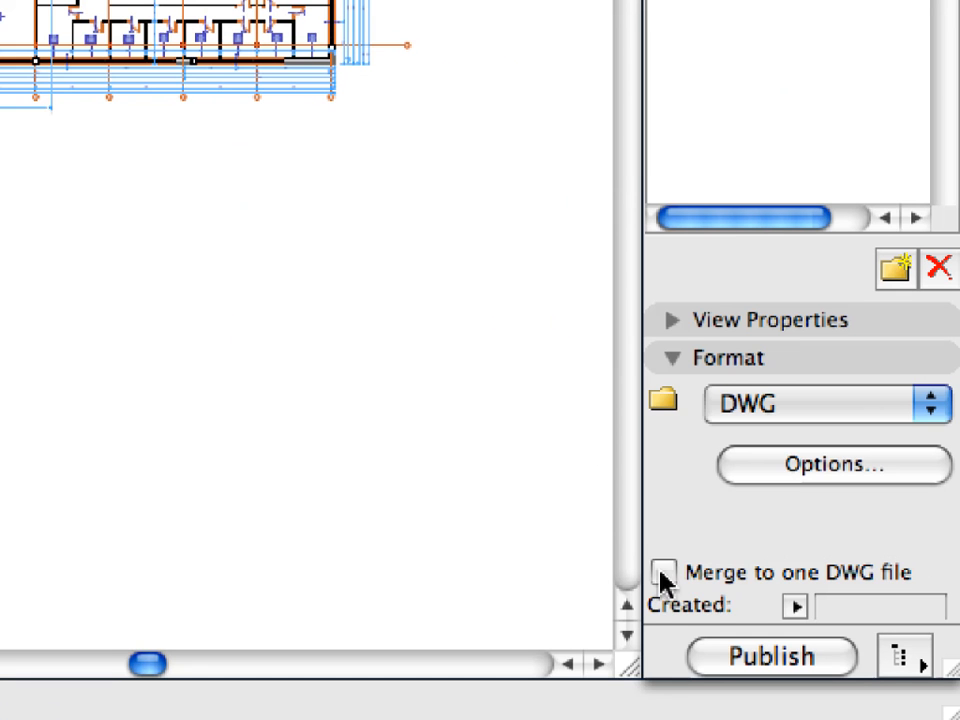
pyautogui.click(843, 658)
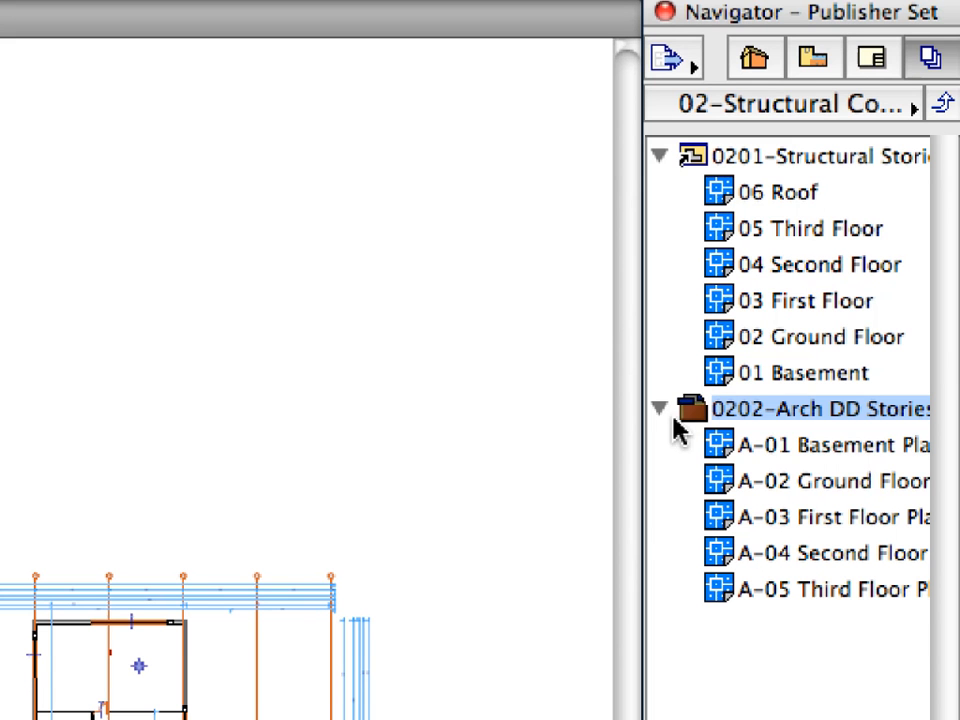
# Go from the 0202-Arch DD Stories folder of the 02-Structural Consultant set up to the Publisher Sets overview.
pyautogui.click(705, 439)
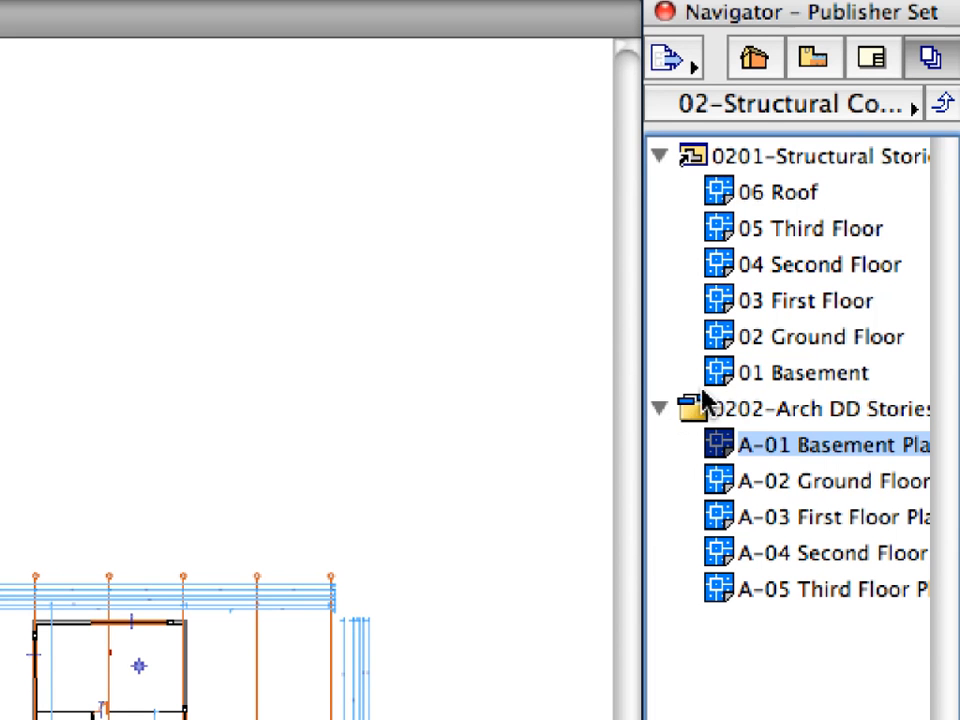
pyautogui.click(757, 410)
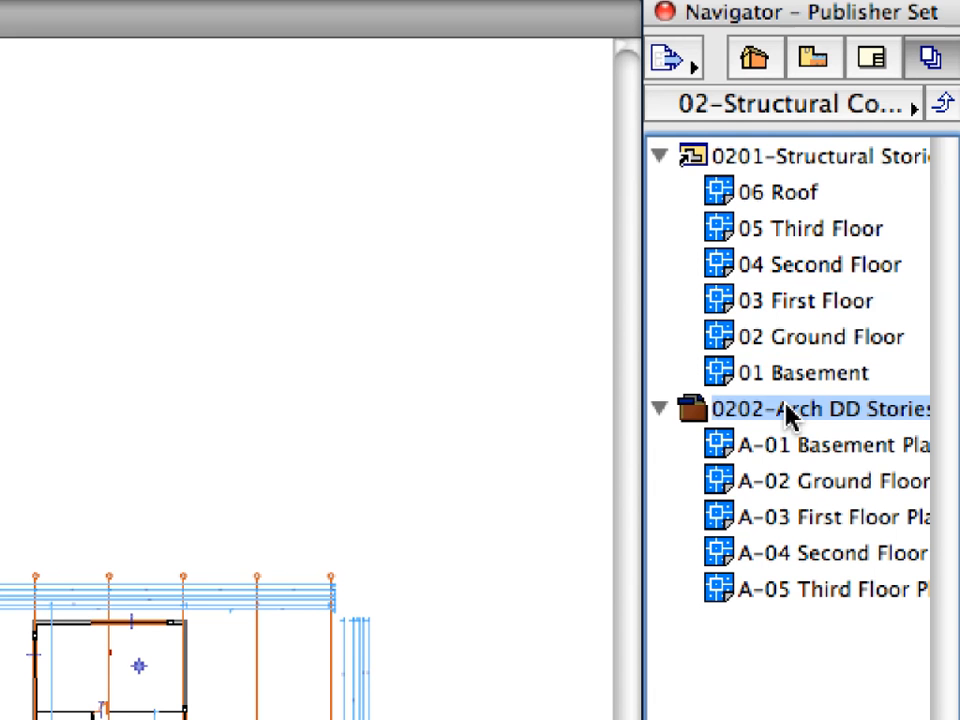
pyautogui.click(833, 108)
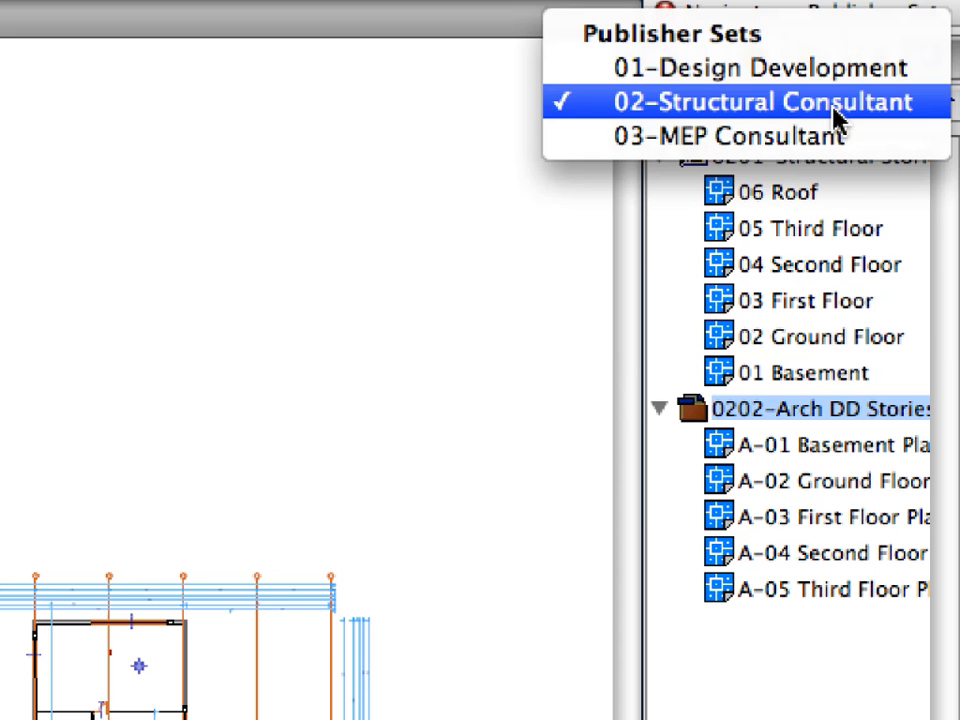
pyautogui.click(833, 45)
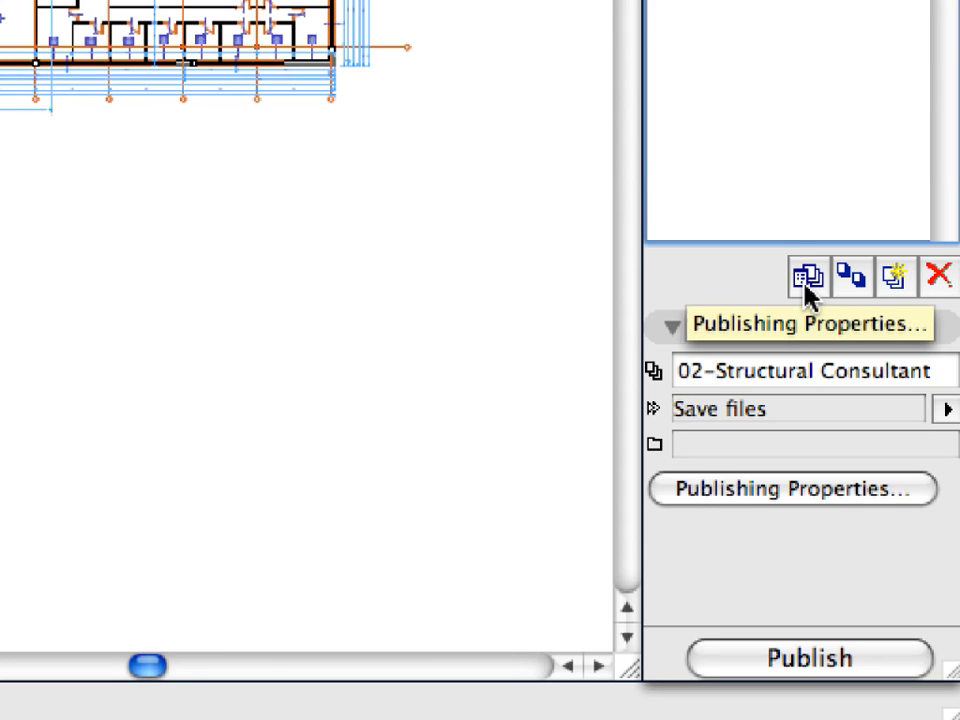
# Set the 02-Structural Consultant set to save into a new Chapter 08 folder, Step 1 - DWG Export, with a real folder structure.
pyautogui.click(807, 280)
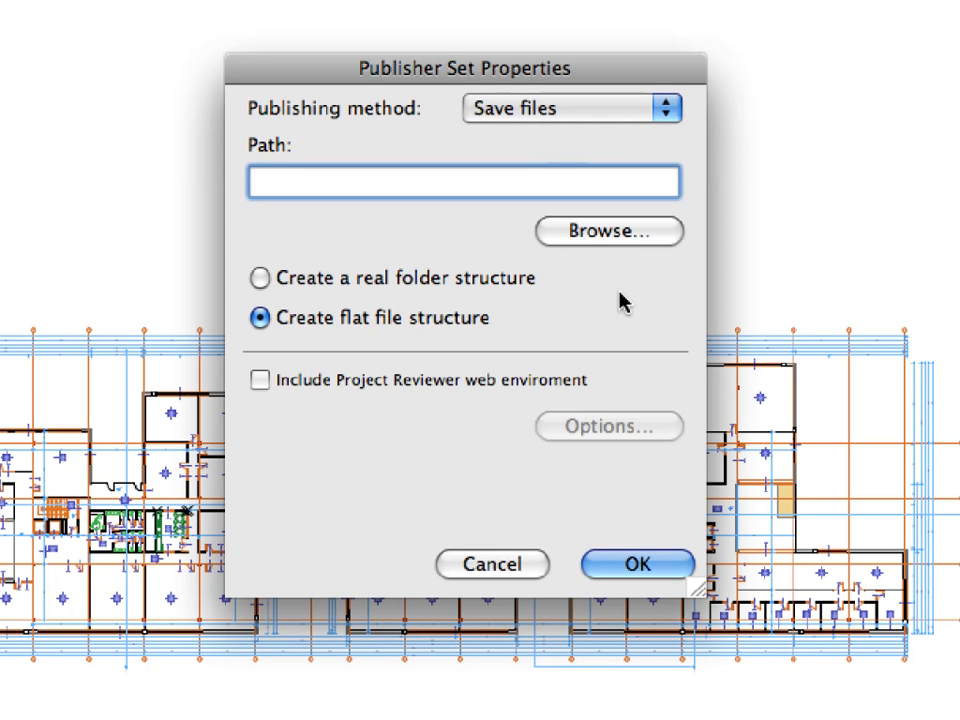
pyautogui.click(662, 240)
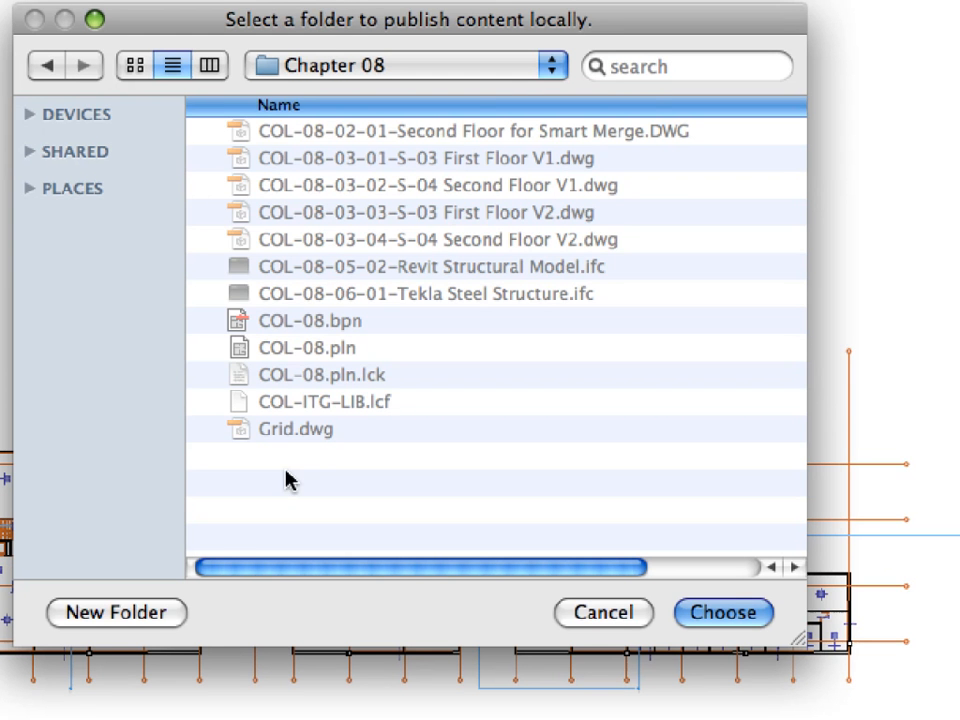
pyautogui.click(172, 622)
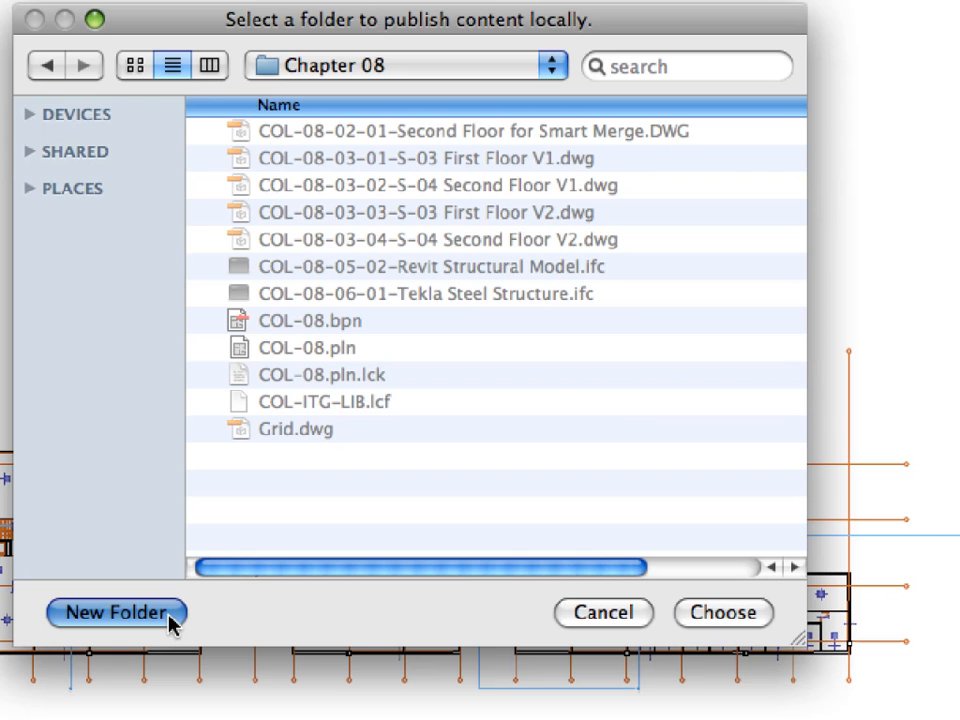
pyautogui.write('Step 1 - D')
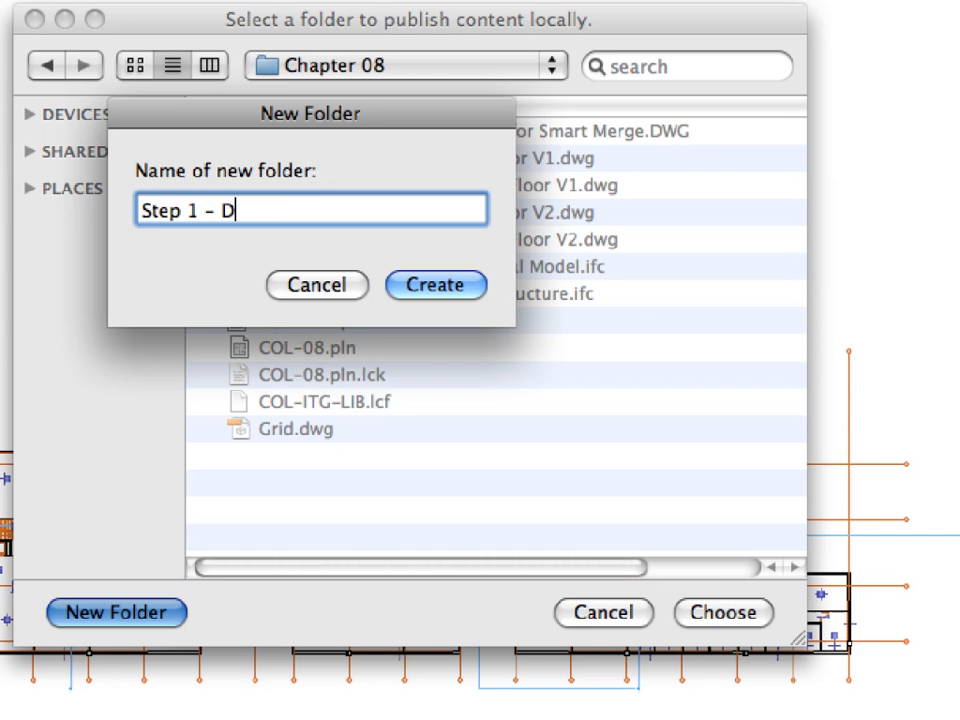
pyautogui.write('WG Export')
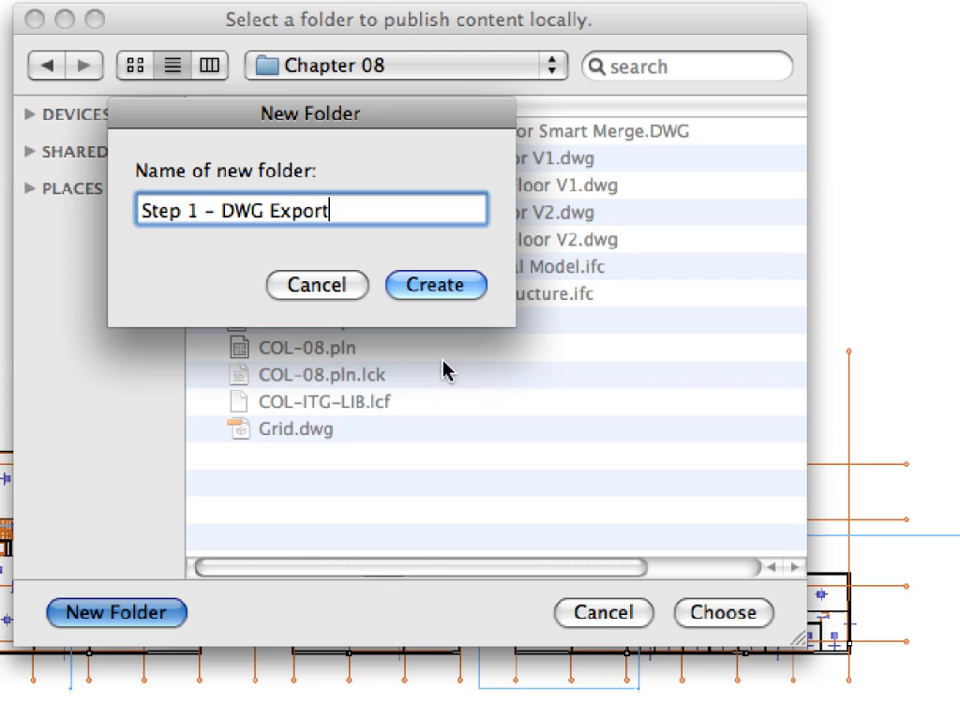
pyautogui.click(474, 290)
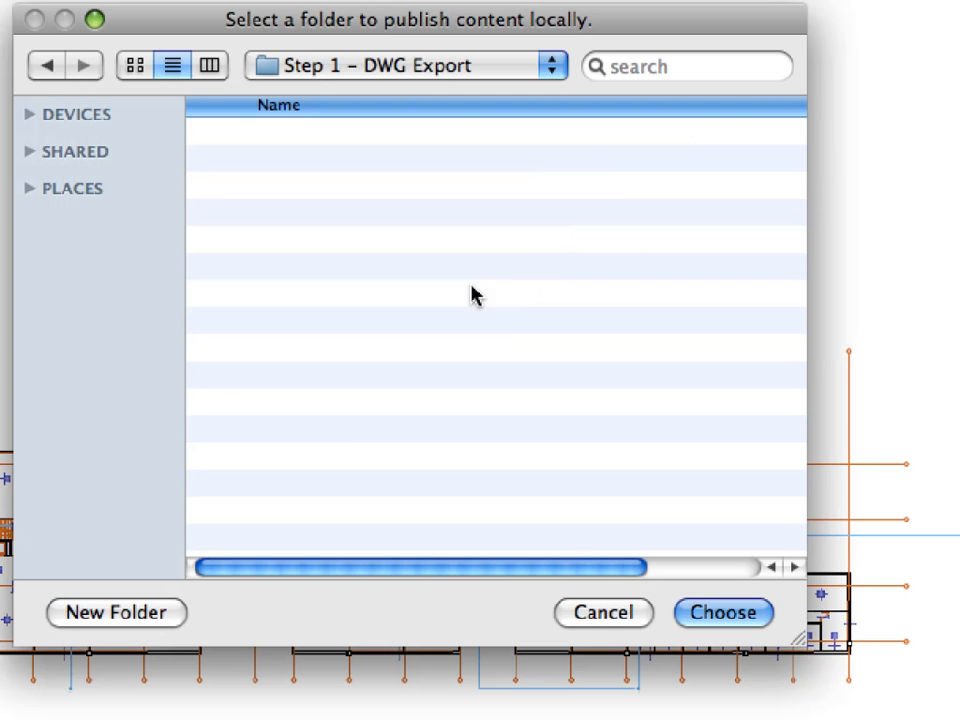
pyautogui.click(728, 617)
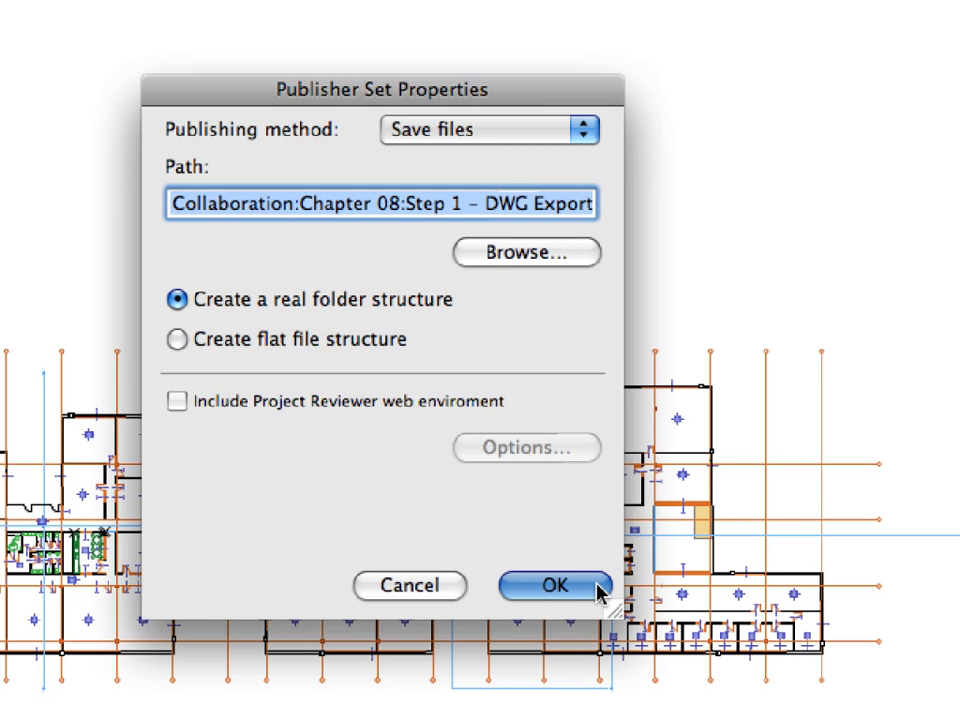
pyautogui.click(600, 592)
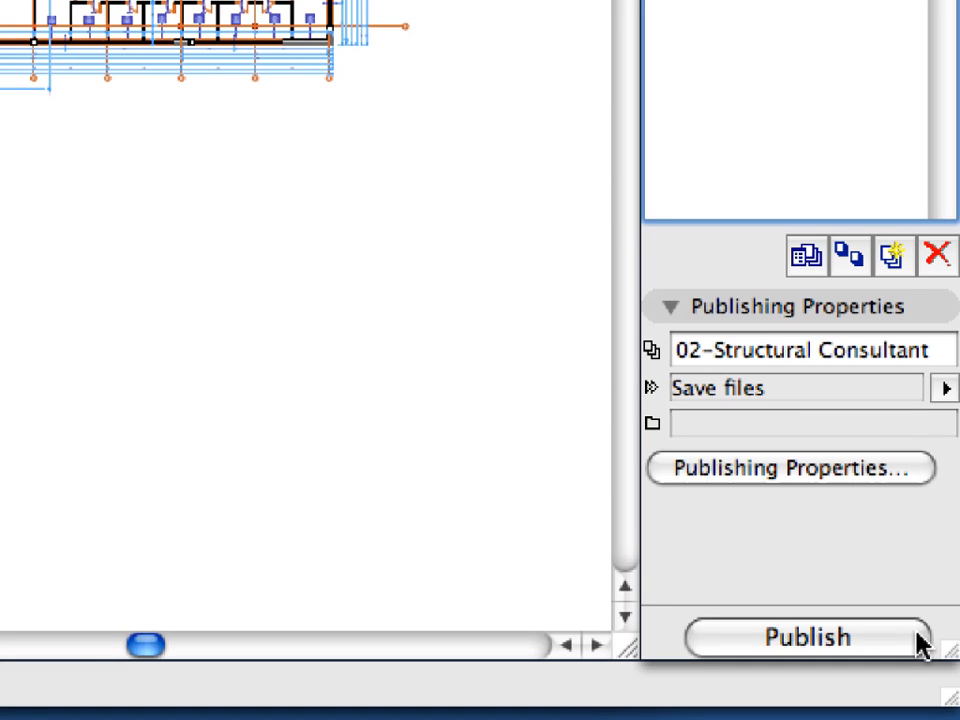
# Publish the 02-Structural Consultant set, close the publishing report, and switch to Finder to select the Step 1 - DWG Export folder.
pyautogui.click(918, 642)
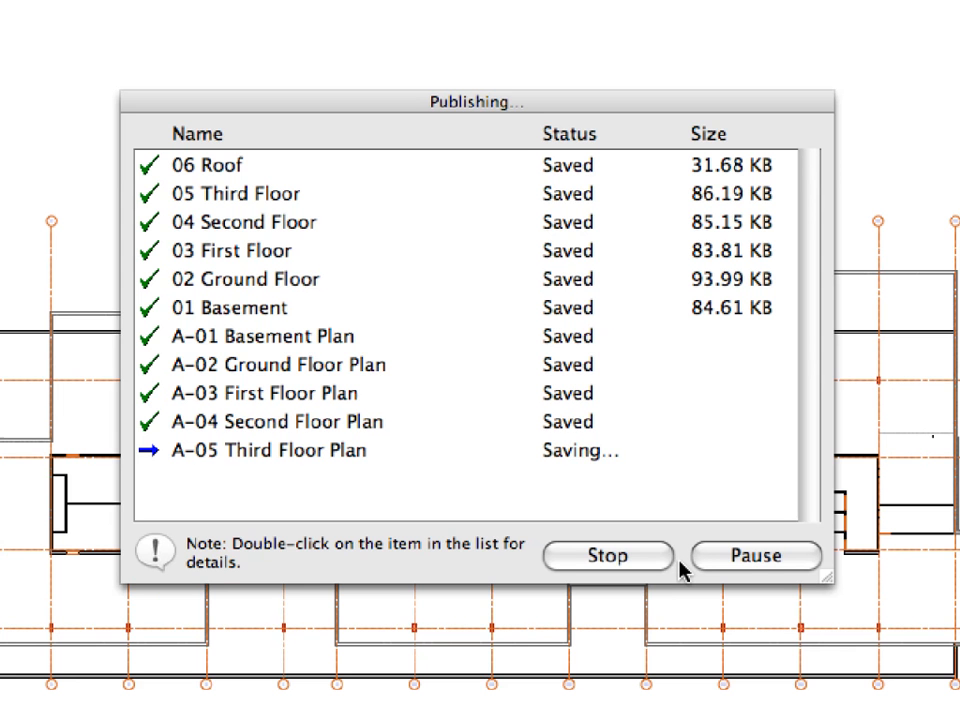
pyautogui.click(810, 563)
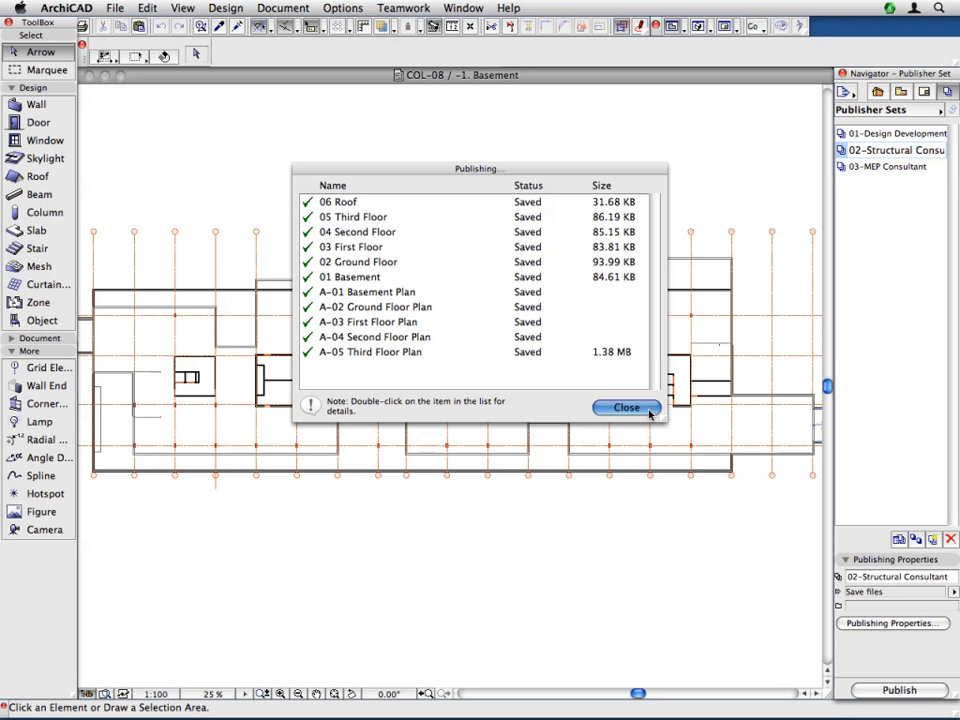
pyautogui.click(810, 566)
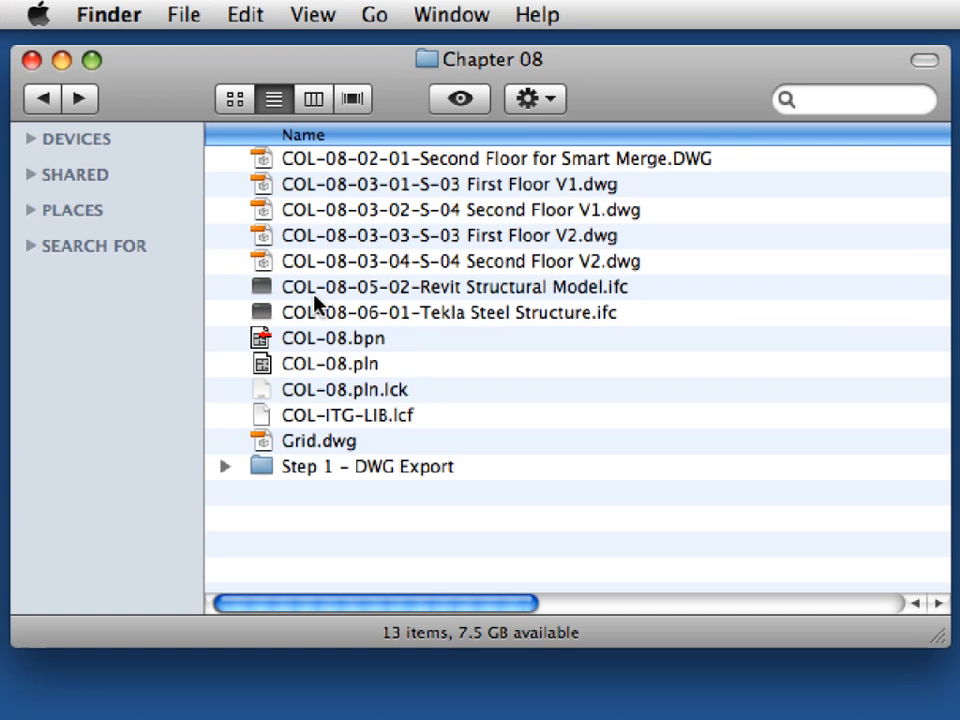
pyautogui.click(340, 470)
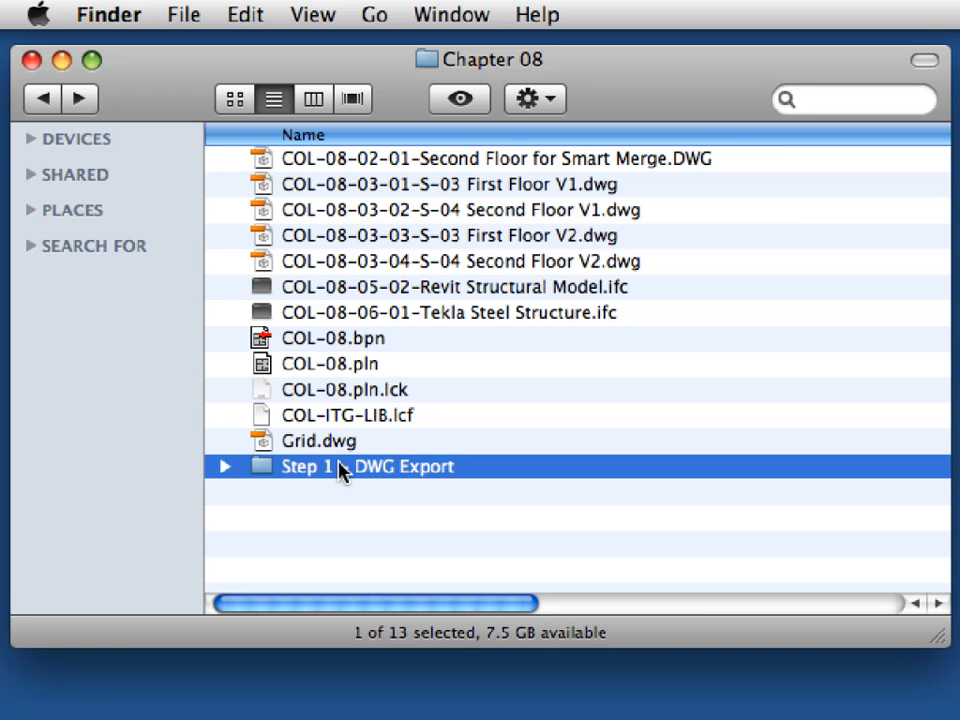
# Examine the exported contents of the Step 1 - DWG Export folder, including the 0201-Structural Stories subfolder, the 0202-Arch DD Stories drawing and the JPG views.
pyautogui.doubleClick(337, 472)
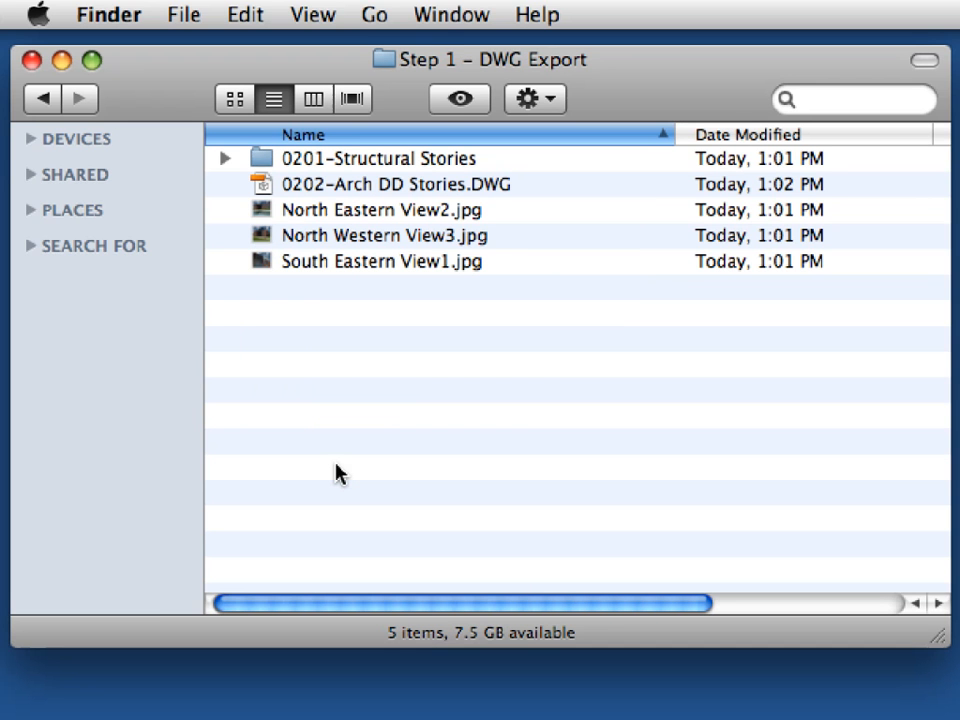
pyautogui.click(292, 162)
pyautogui.click(224, 160)
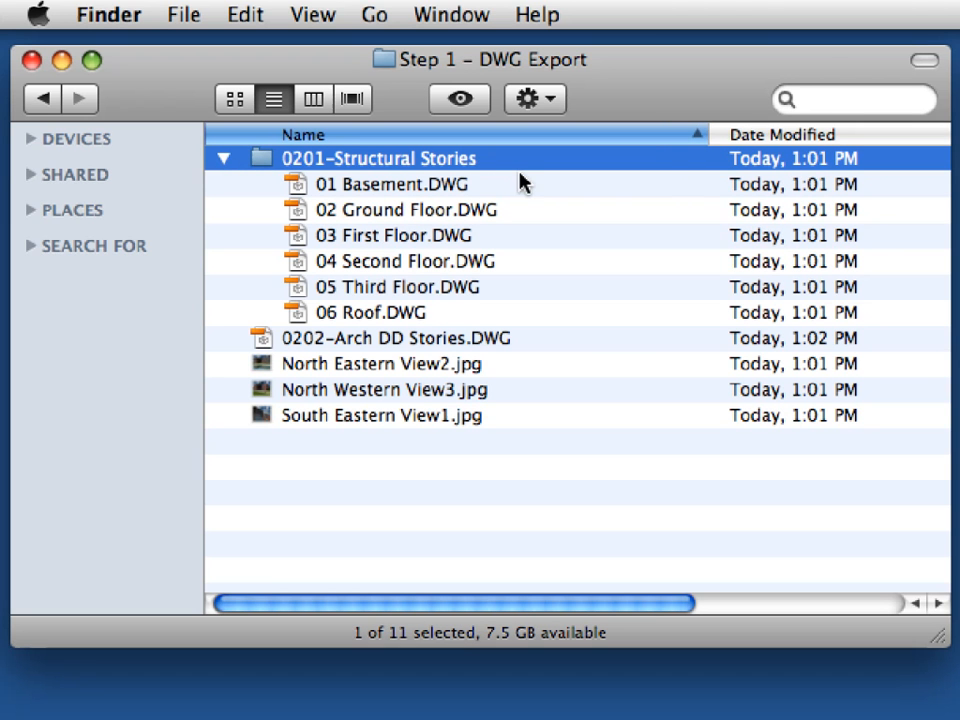
pyautogui.click(553, 347)
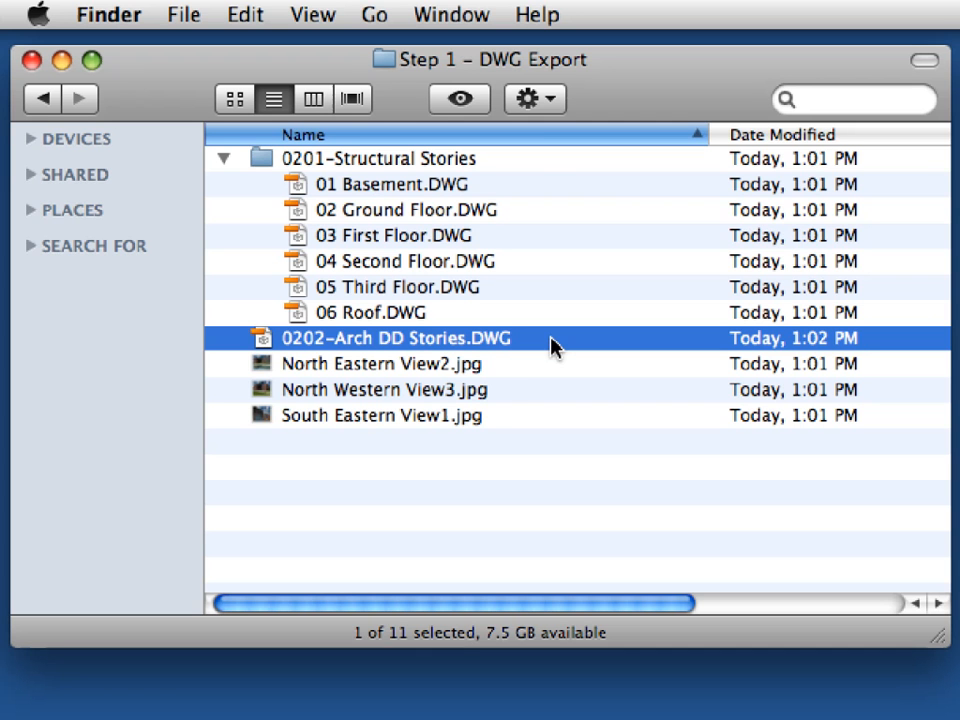
pyautogui.click(499, 368)
pyautogui.click(503, 399)
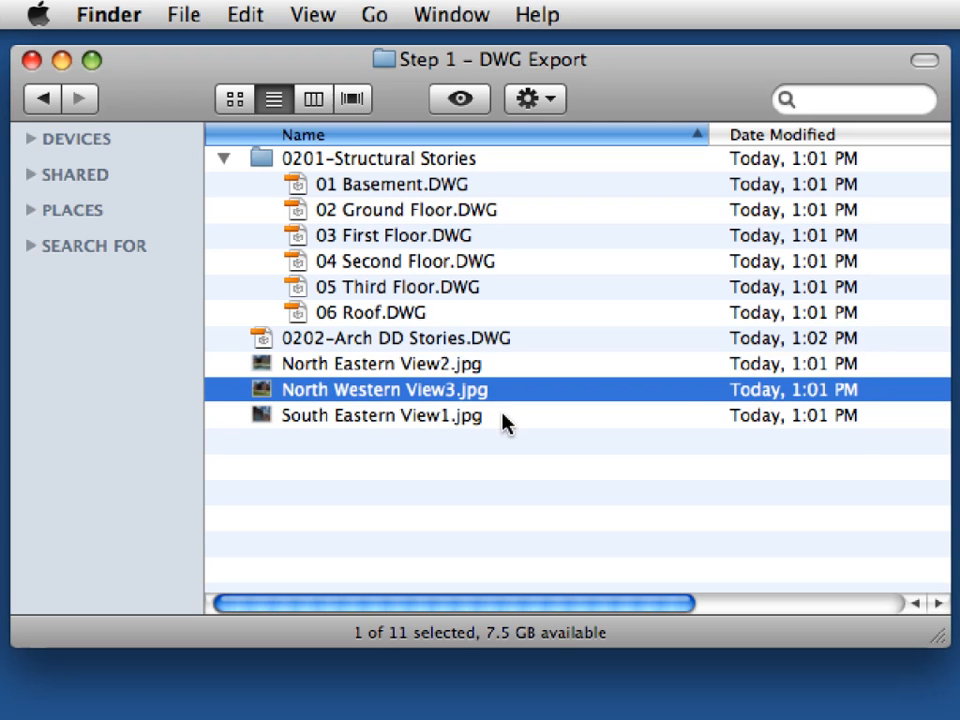
pyautogui.click(505, 421)
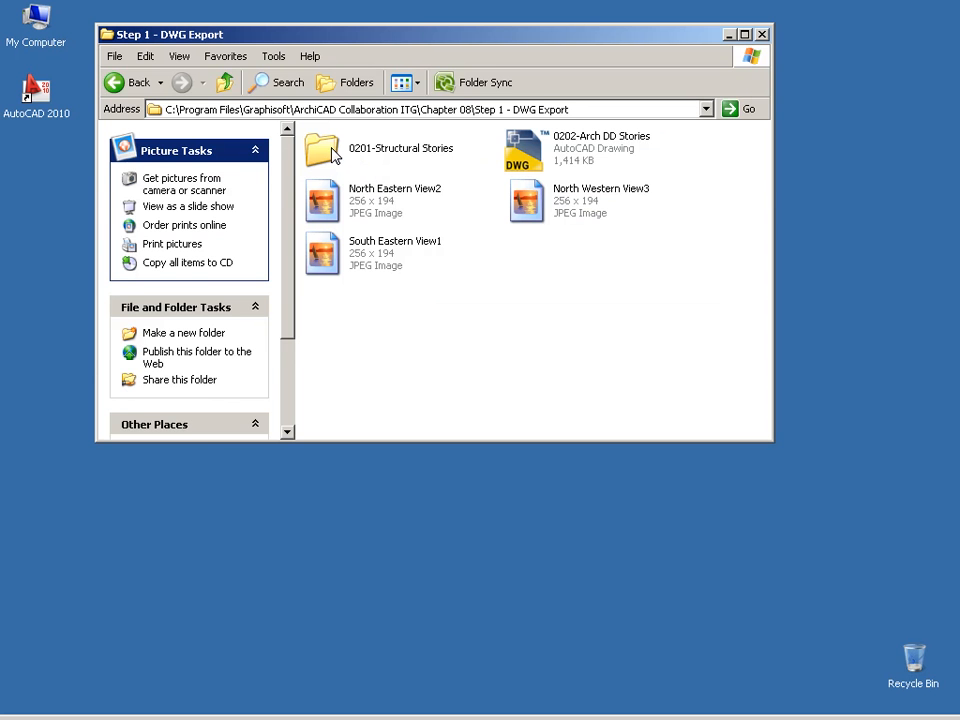
# Switch to Windows Explorer and open the 04 Second Floor drawing from the 0201-Structural Stories folder in AutoCAD.
pyautogui.click(400, 150)
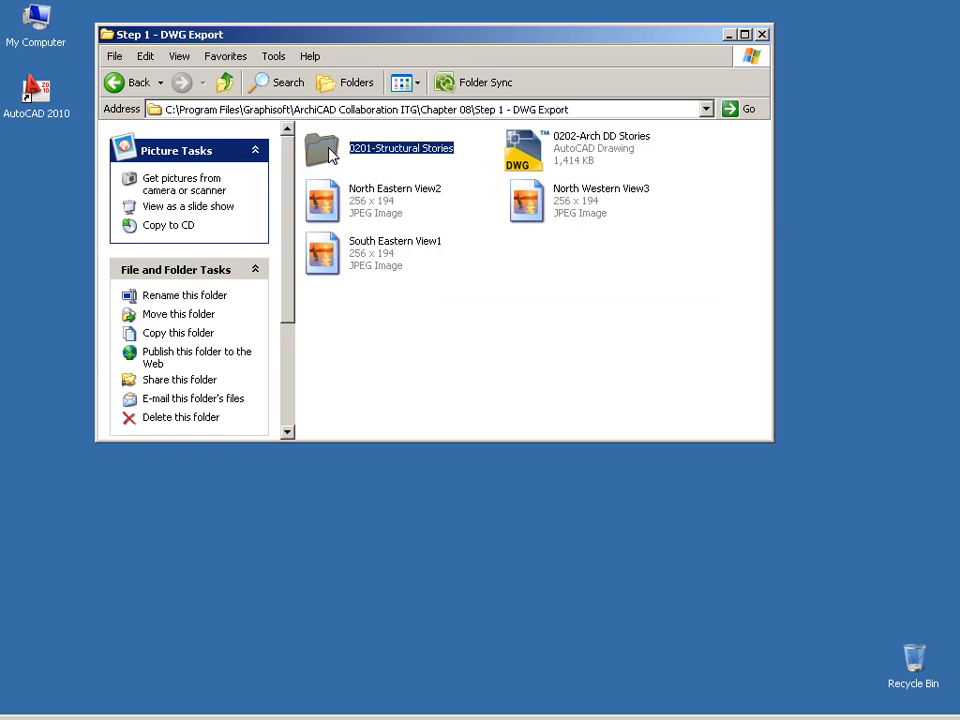
pyautogui.doubleClick(405, 150)
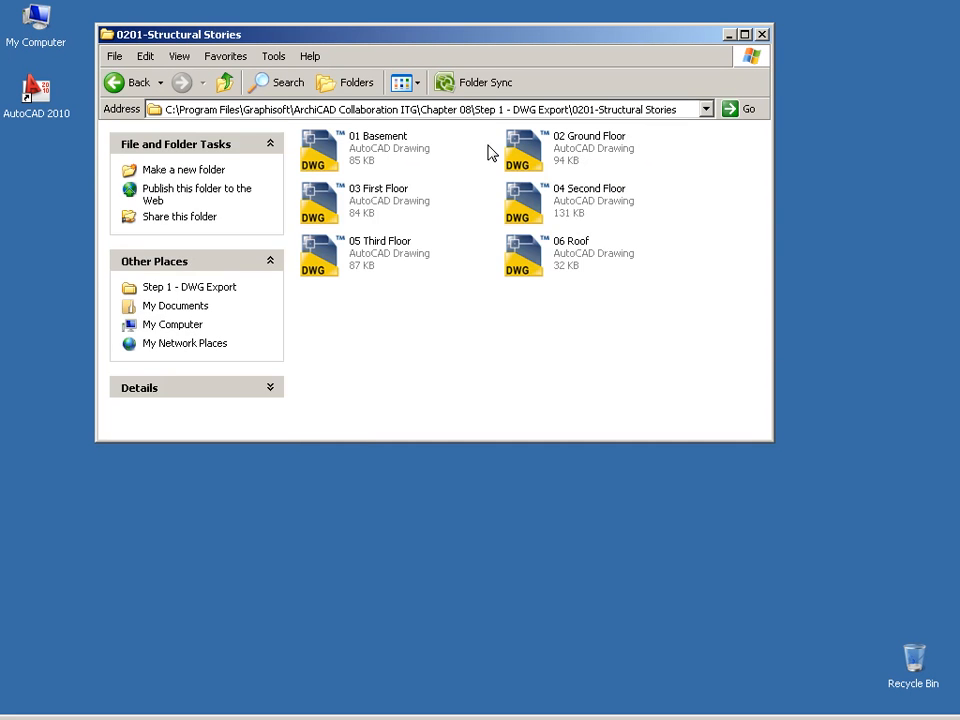
pyautogui.click(525, 203)
pyautogui.rightClick(601, 207)
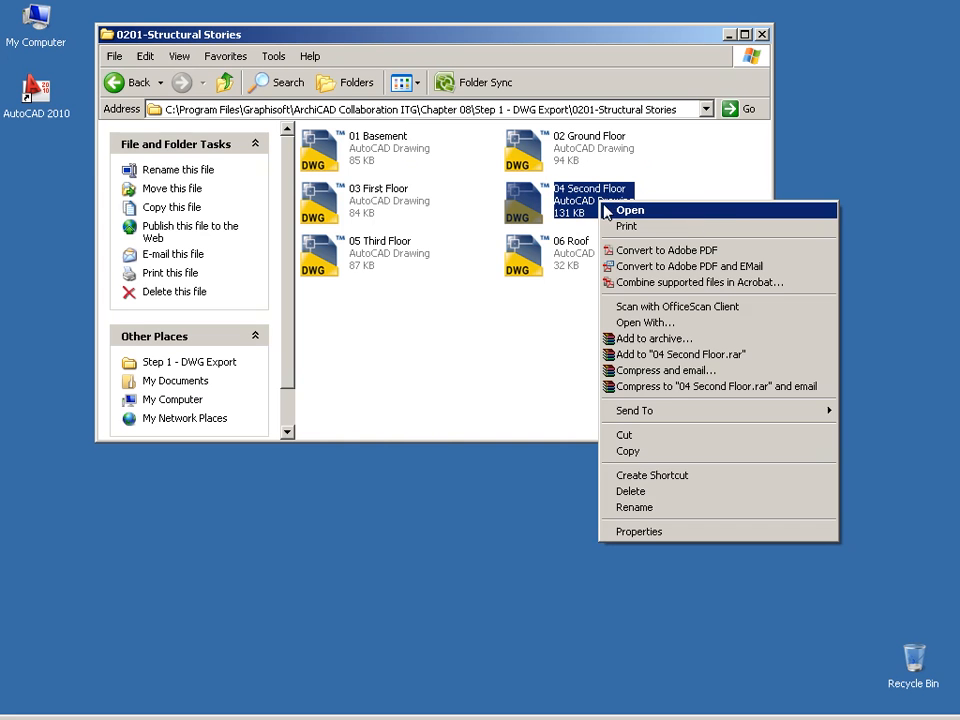
pyautogui.click(728, 212)
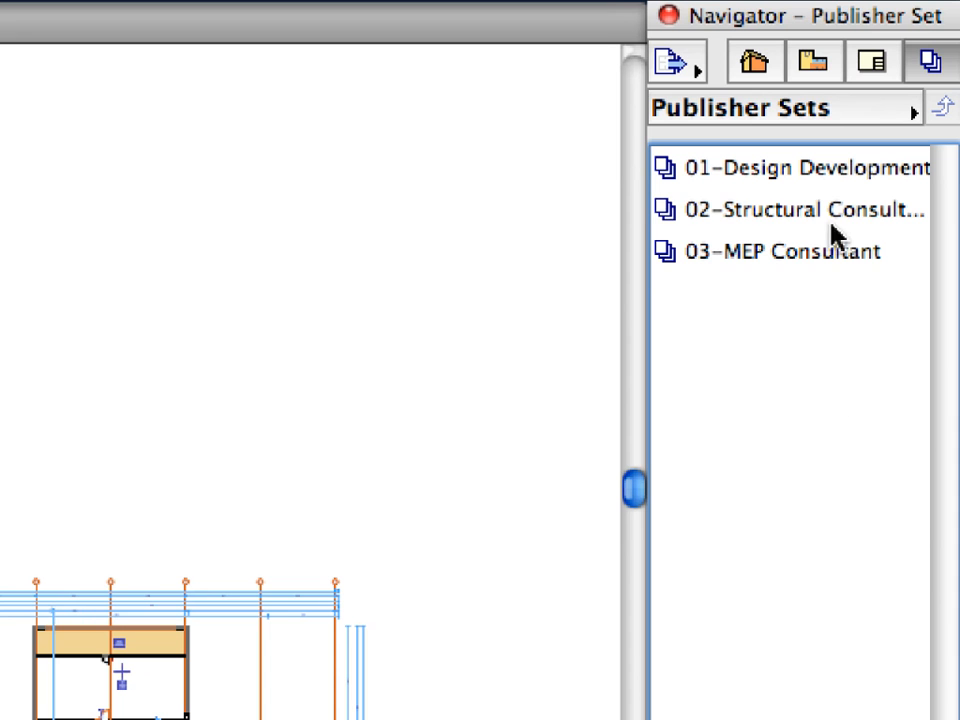
# Switch to ArchiCAD, open the 04 Second Floor view from the 02-Structural Consultant set, and examine the source plan along its length.
pyautogui.click(908, 152)
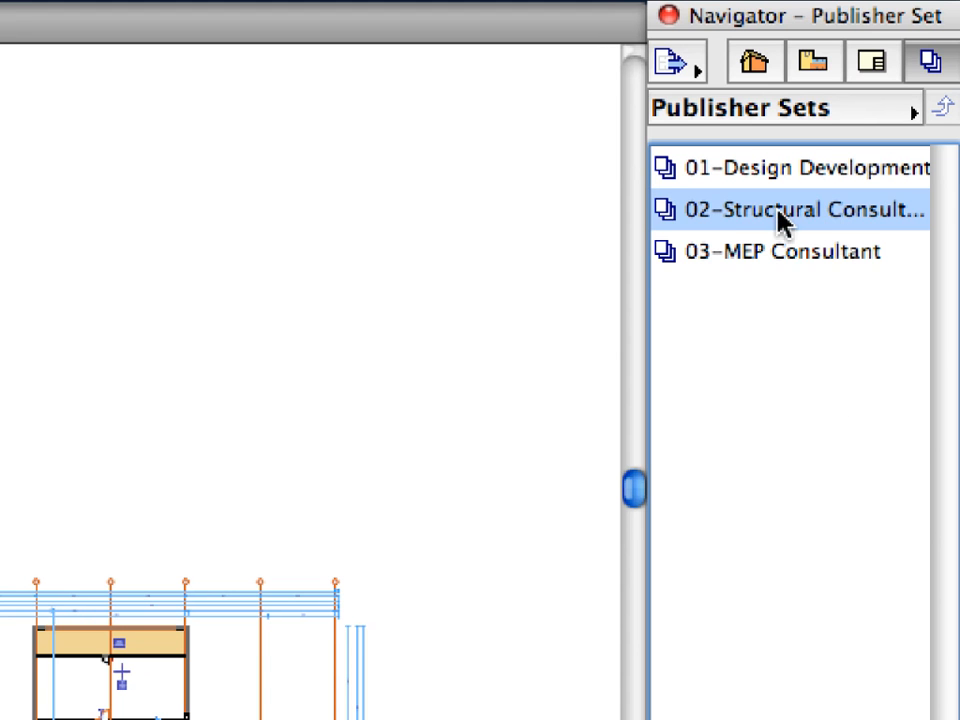
pyautogui.doubleClick(782, 220)
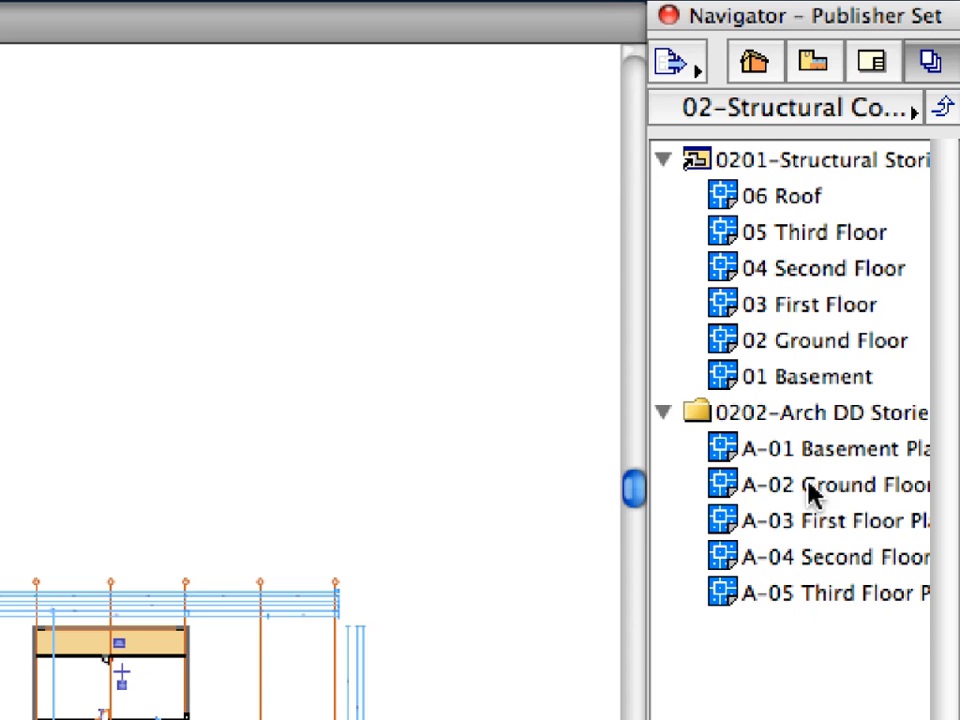
pyautogui.click(780, 272)
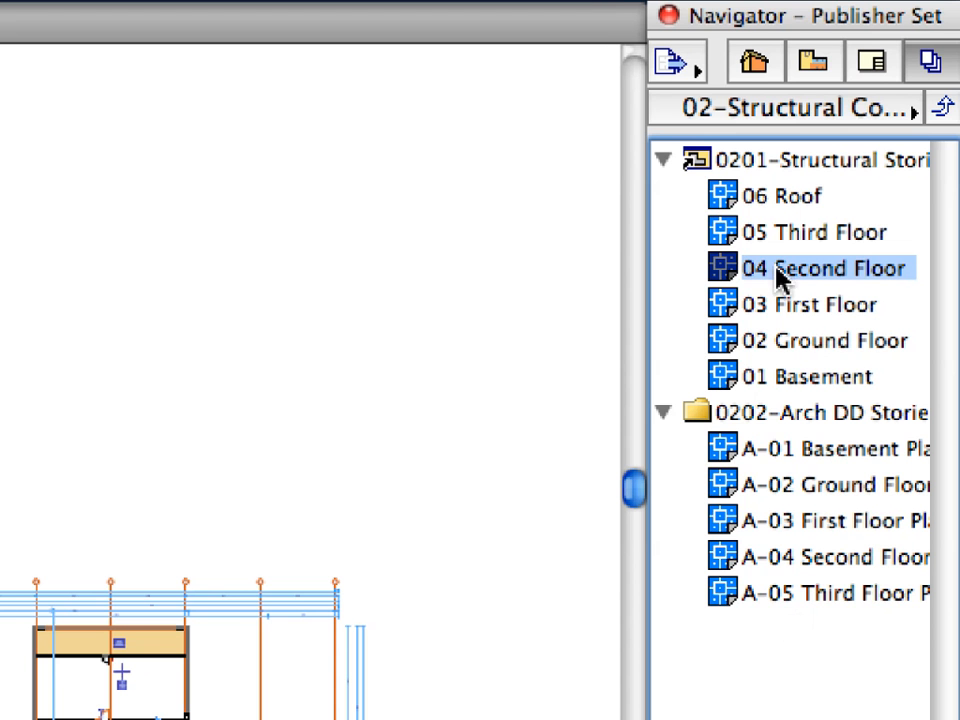
pyautogui.click(838, 274)
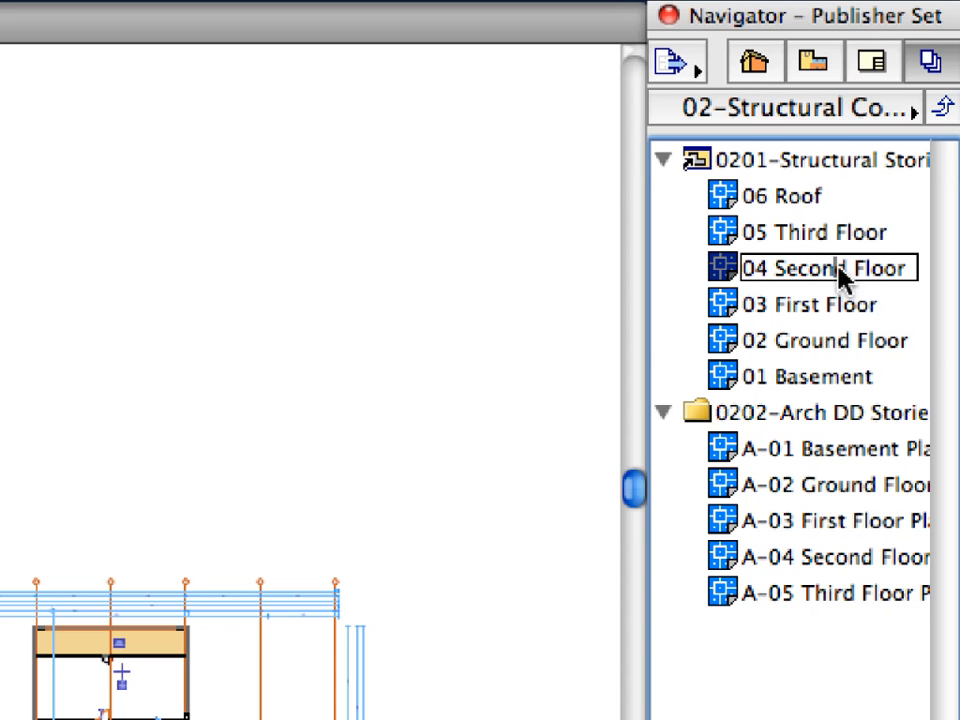
pyautogui.doubleClick(724, 272)
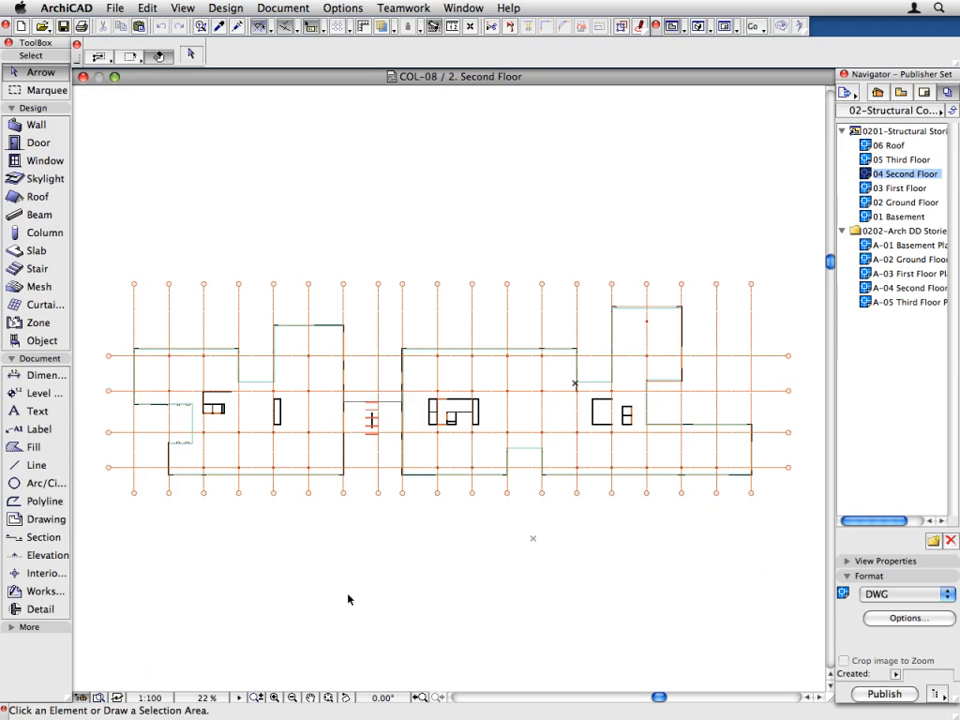
pyautogui.scroll(5, 746, 510)
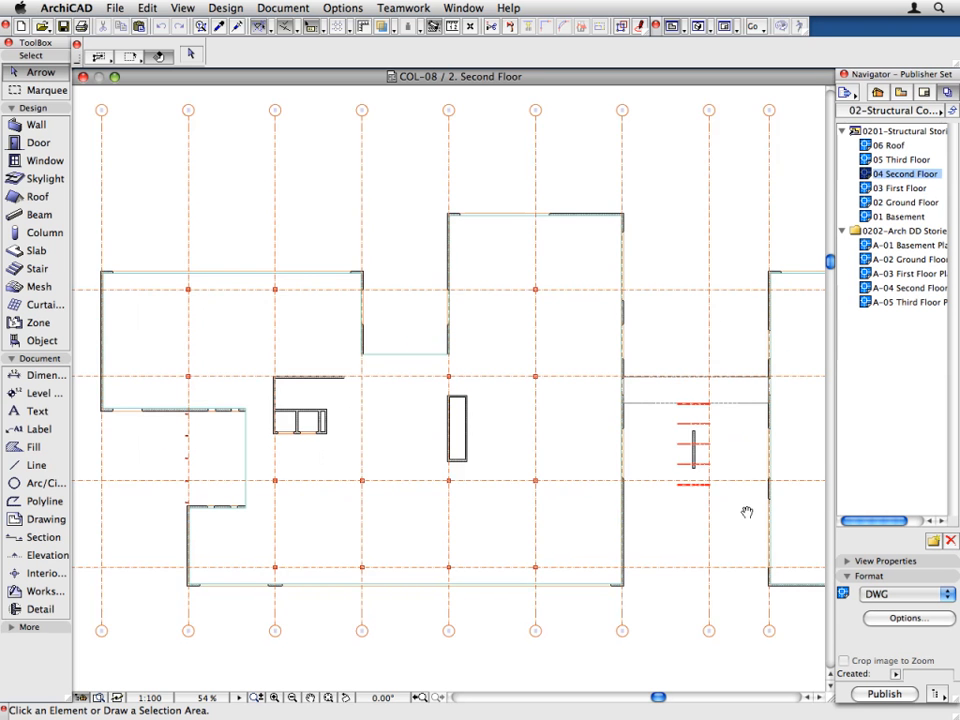
pyautogui.moveTo(746, 512); pyautogui.dragTo(166, 501, button='middle')
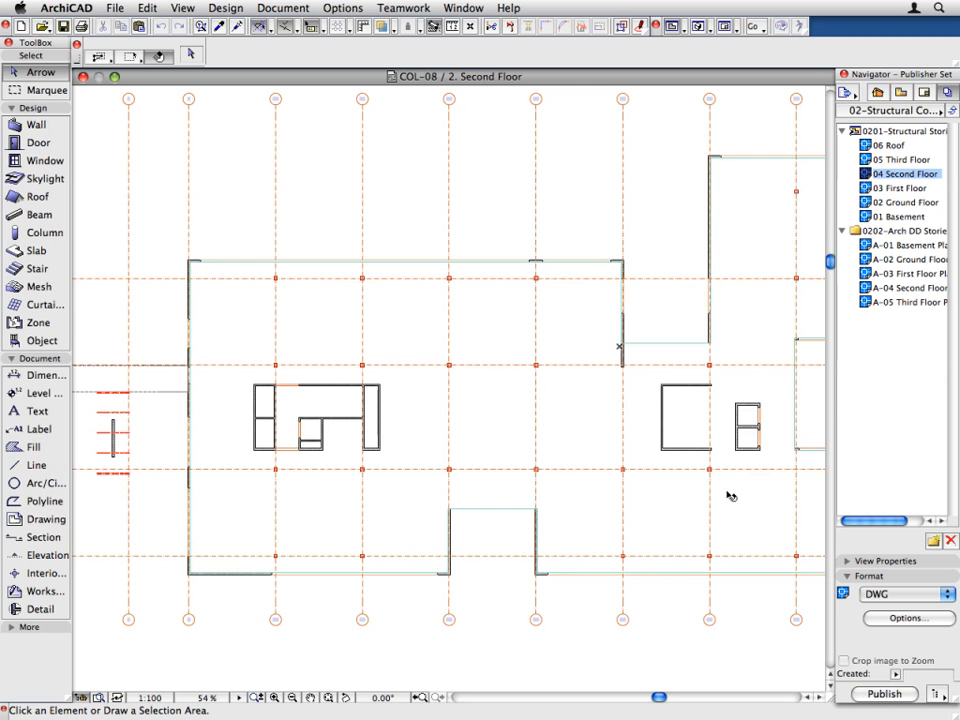
pyautogui.moveTo(731, 500); pyautogui.dragTo(421, 488, button='middle')
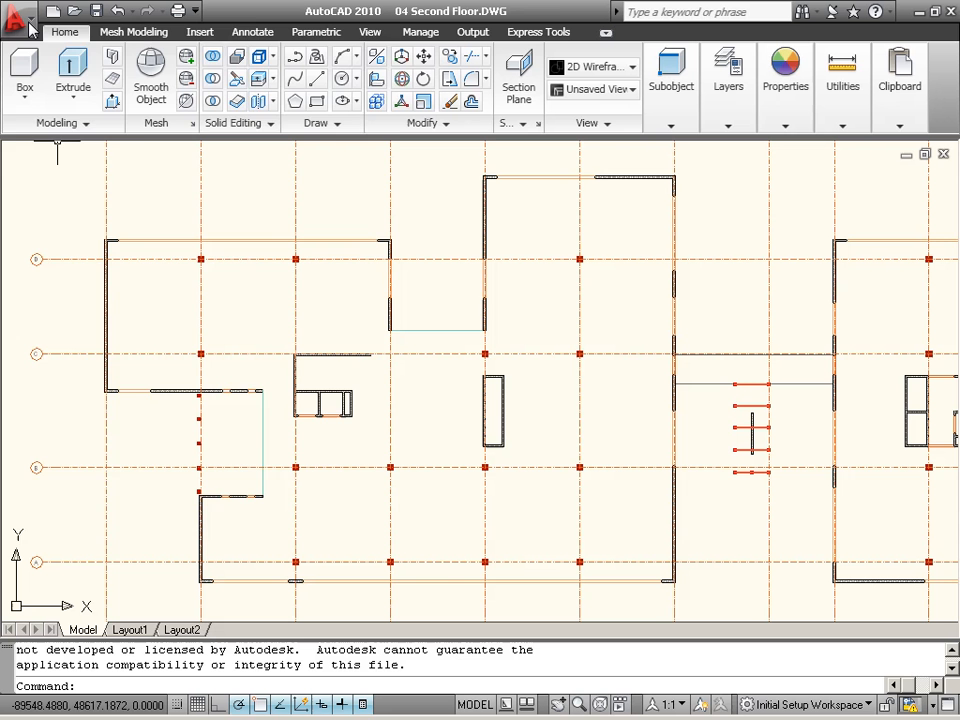
# Switch to AutoCAD and open the 0202-Arch DD Stories drawing from the Step 1 - DWG Export folder.
pyautogui.click(18, 16)
pyautogui.moveTo(40, 160)
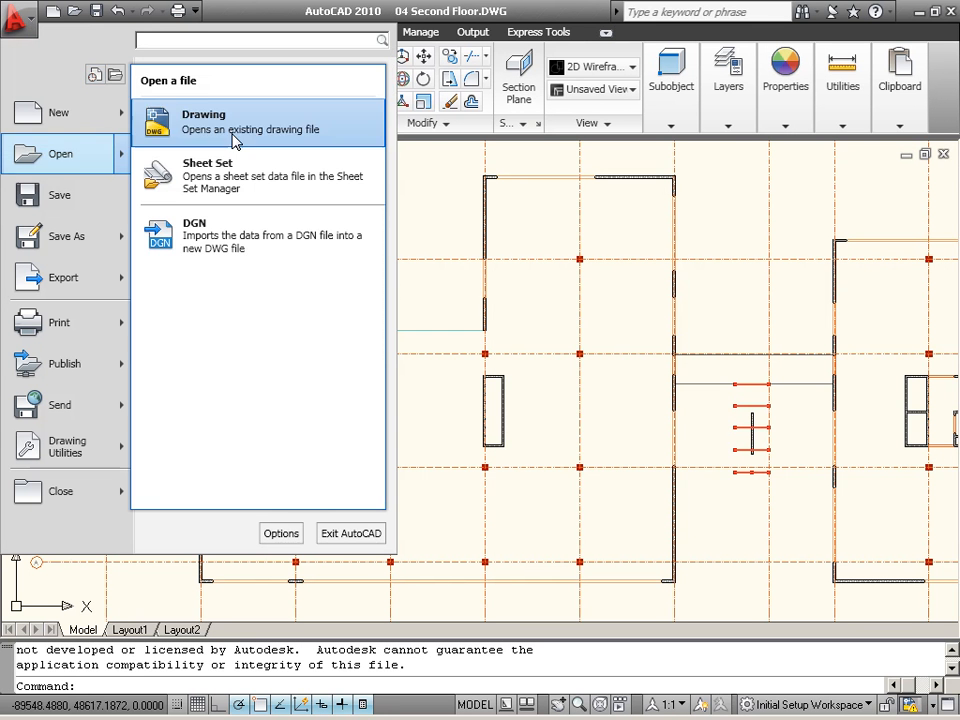
pyautogui.click(333, 136)
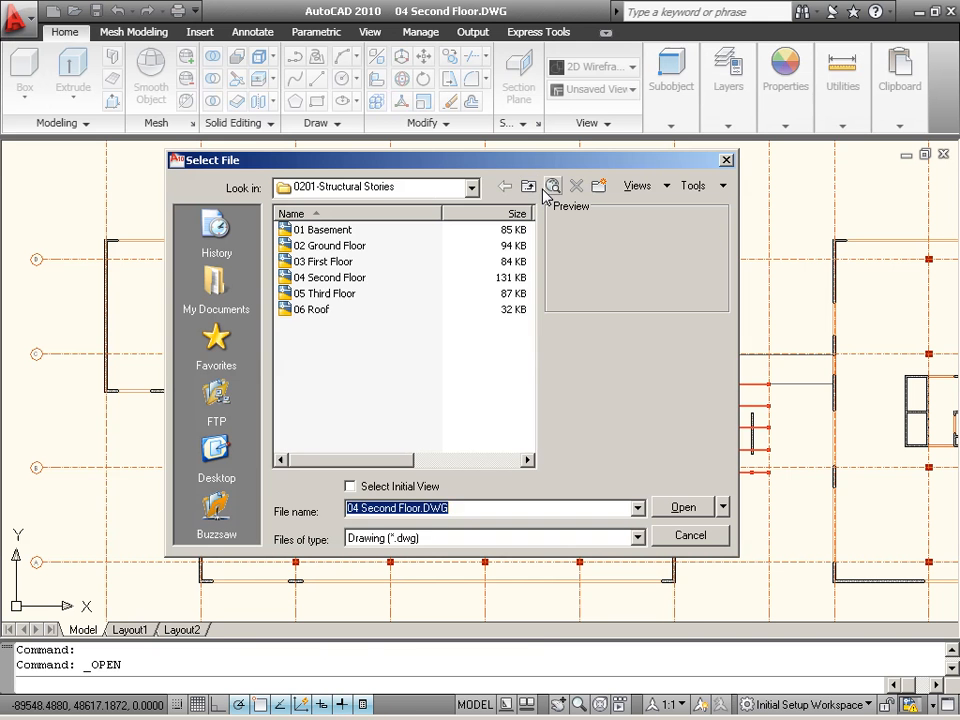
pyautogui.click(528, 186)
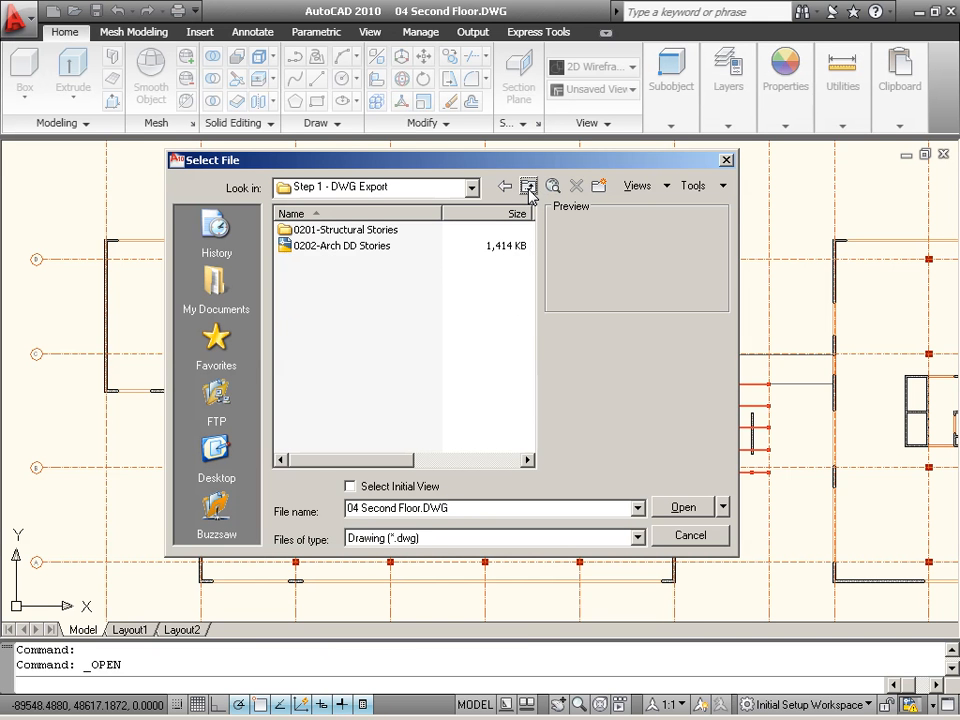
pyautogui.click(330, 246)
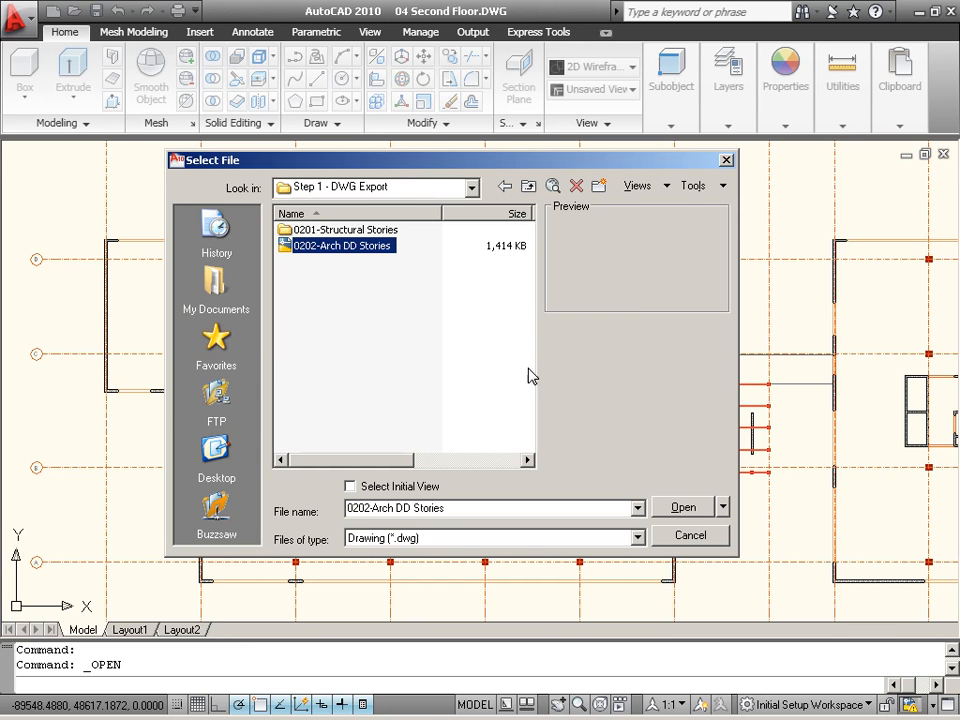
pyautogui.click(708, 512)
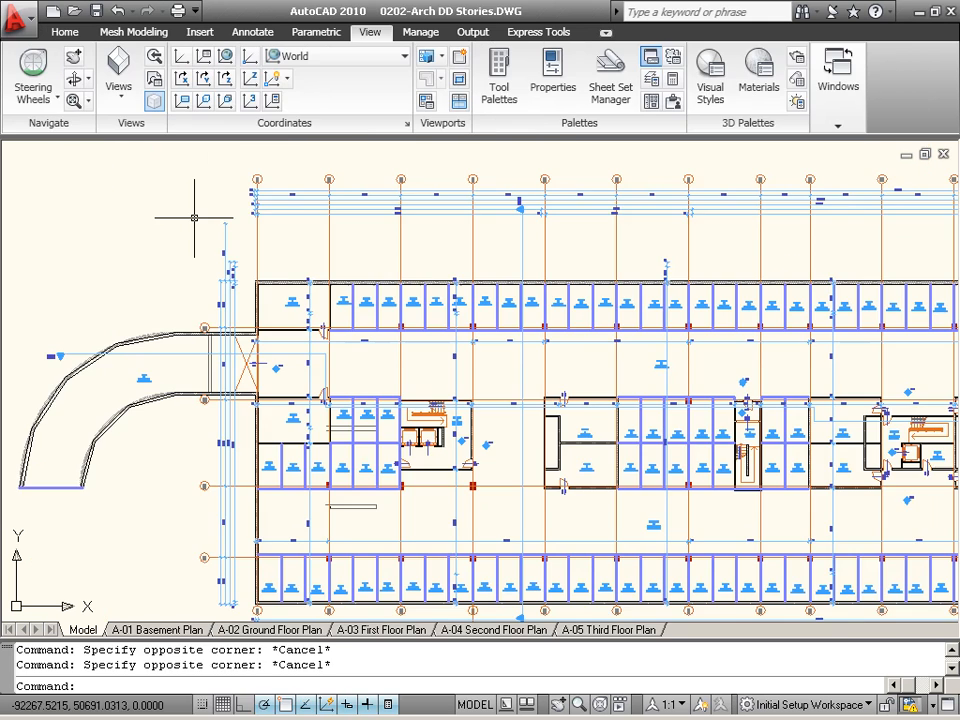
# View the full extents of the model space, and inspect the layouts from A-01 Basement Plan through A-05 Third Floor Plan.
pyautogui.click(75, 101)
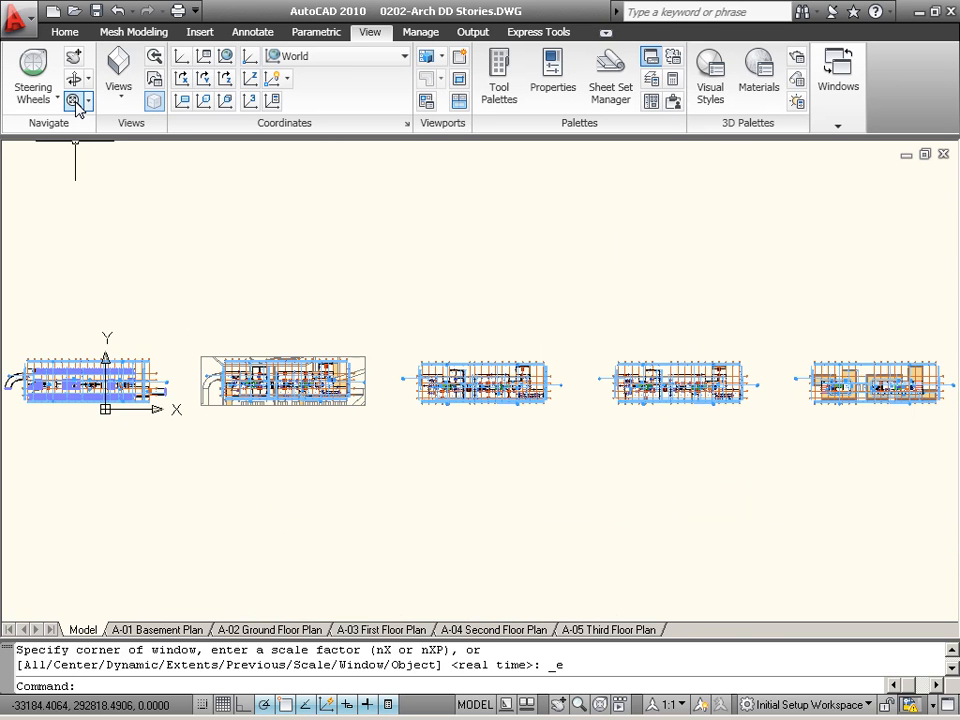
pyautogui.click(181, 630)
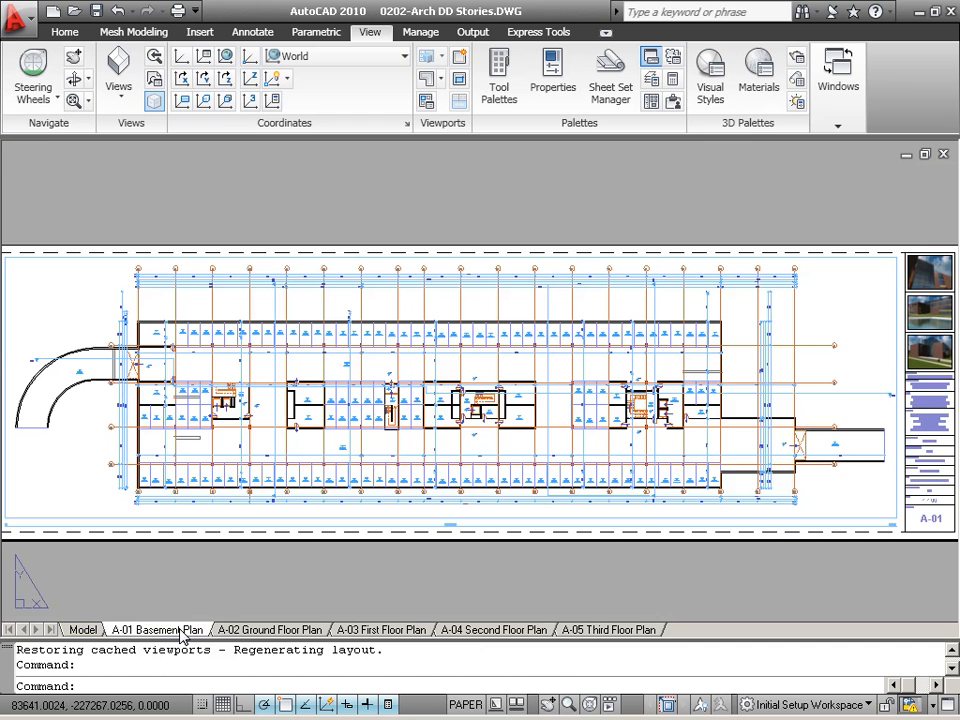
pyautogui.click(268, 630)
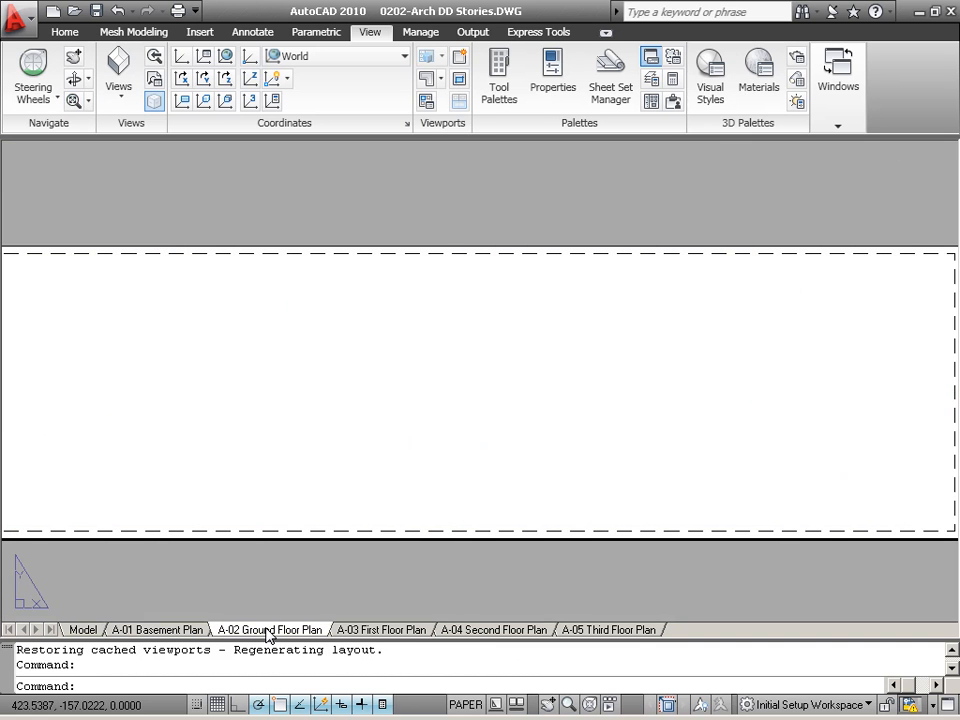
pyautogui.click(388, 630)
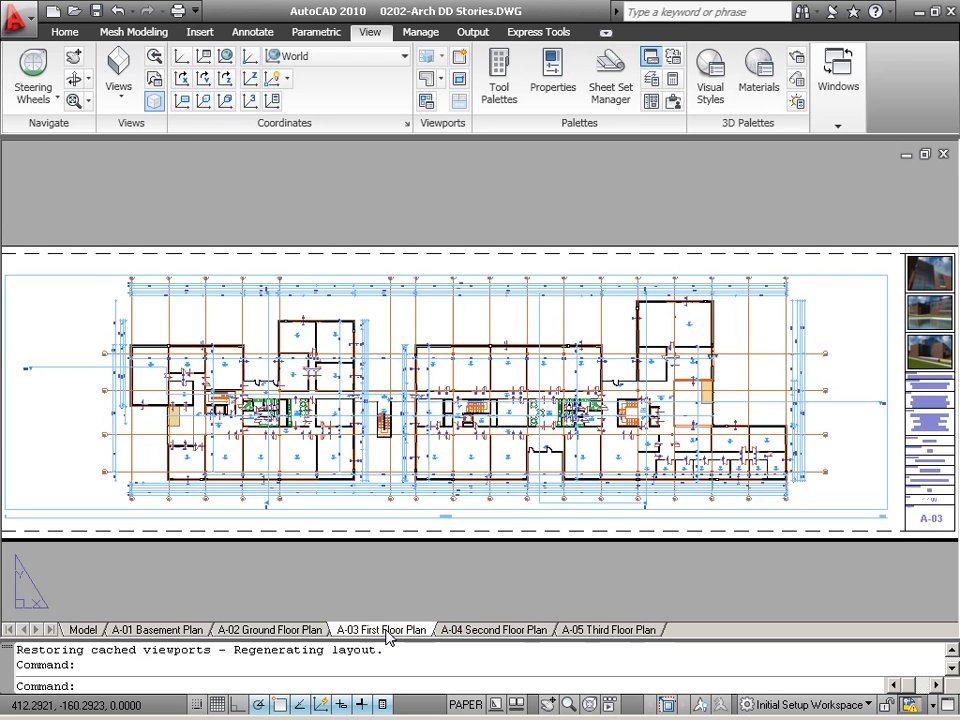
pyautogui.click(500, 632)
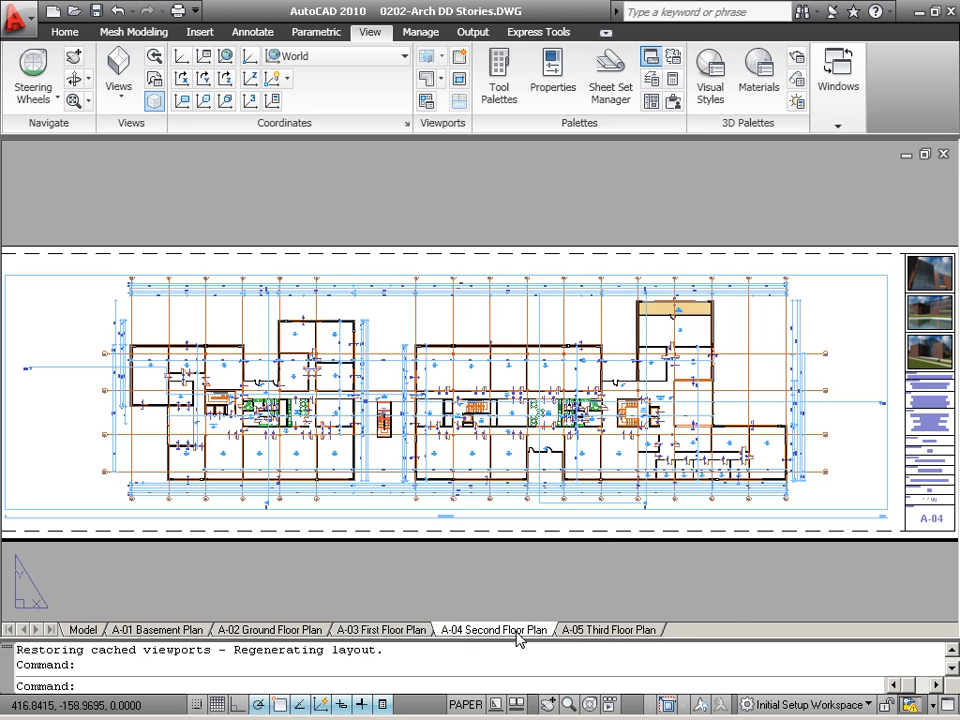
pyautogui.click(609, 630)
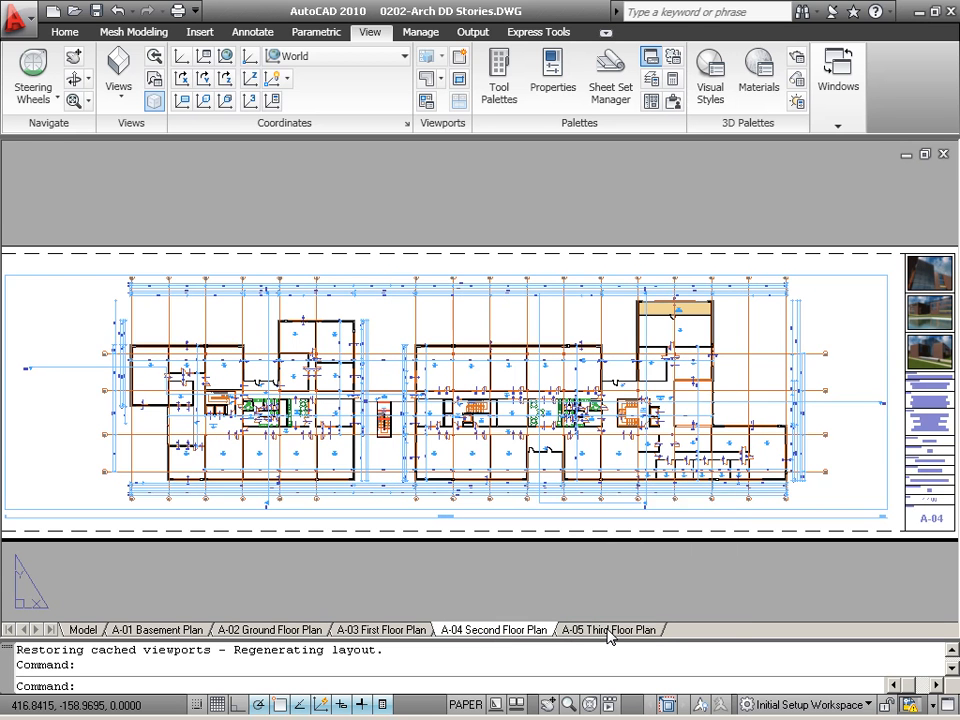